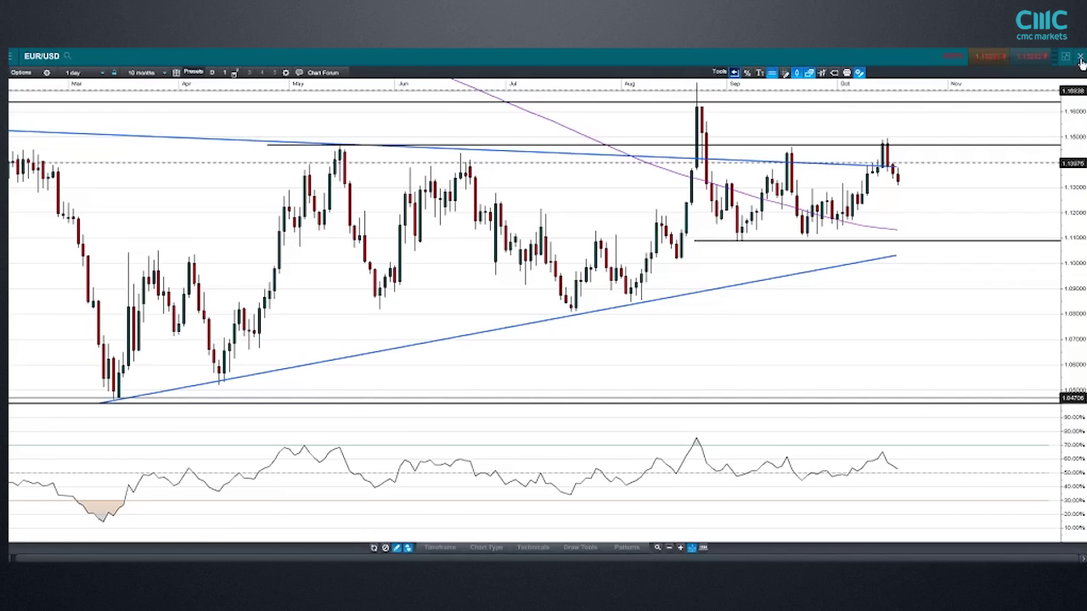
Close the EUR/USD chart, then open the saved chart for UK 100 - Cash and maximize it.
left_click(1081, 58)
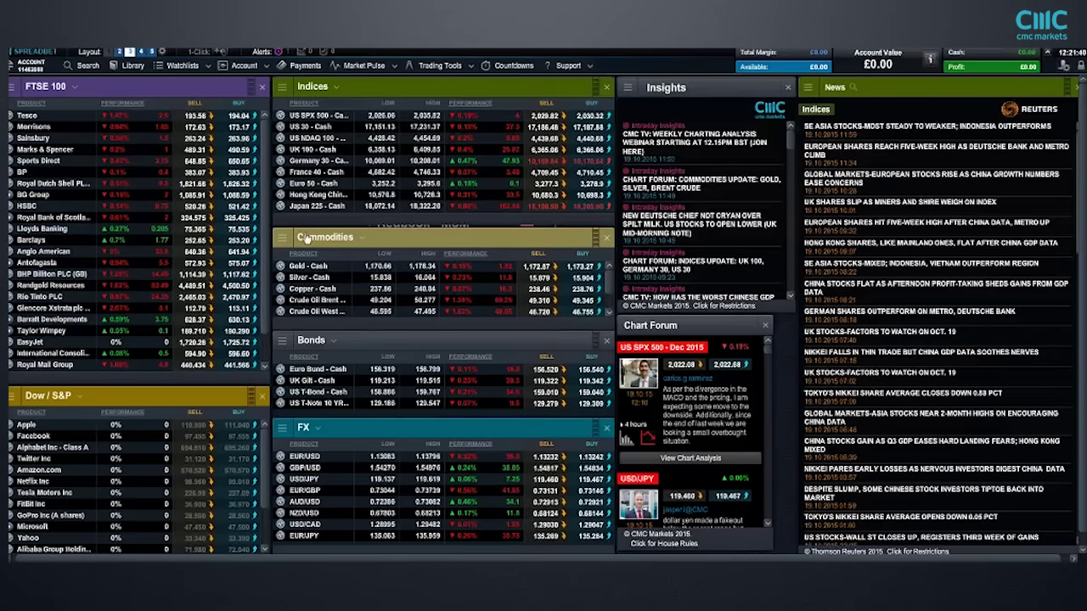
left_click(279, 151)
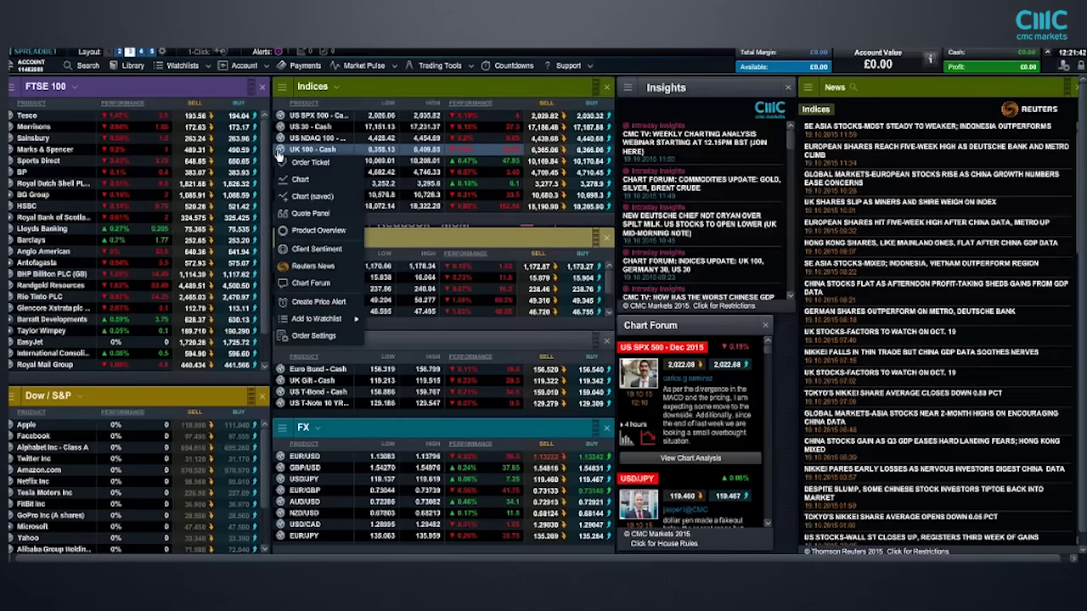
left_click(312, 197)
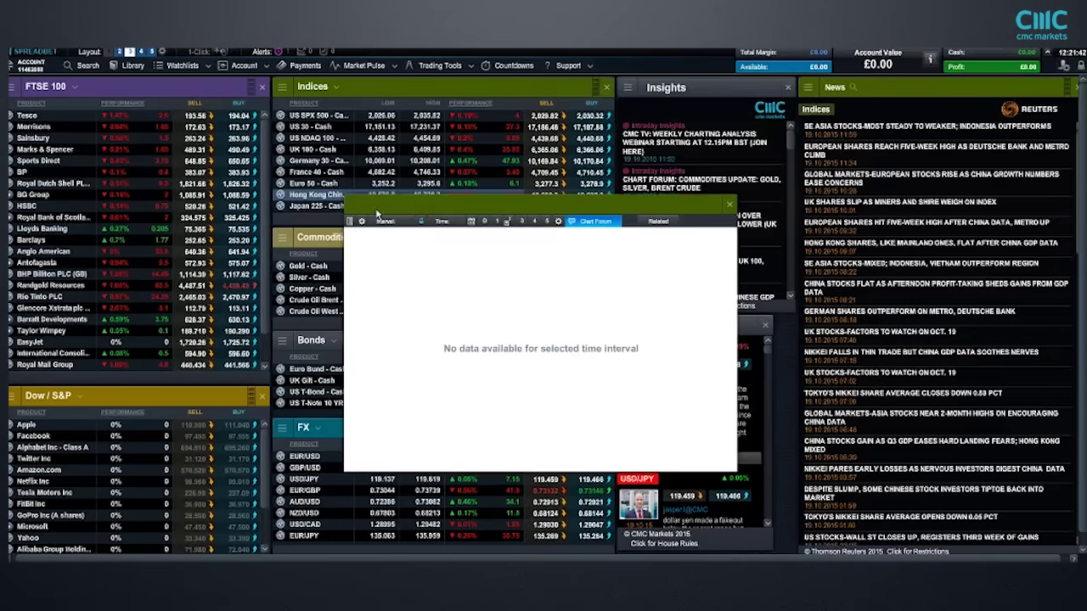
left_click(717, 209)
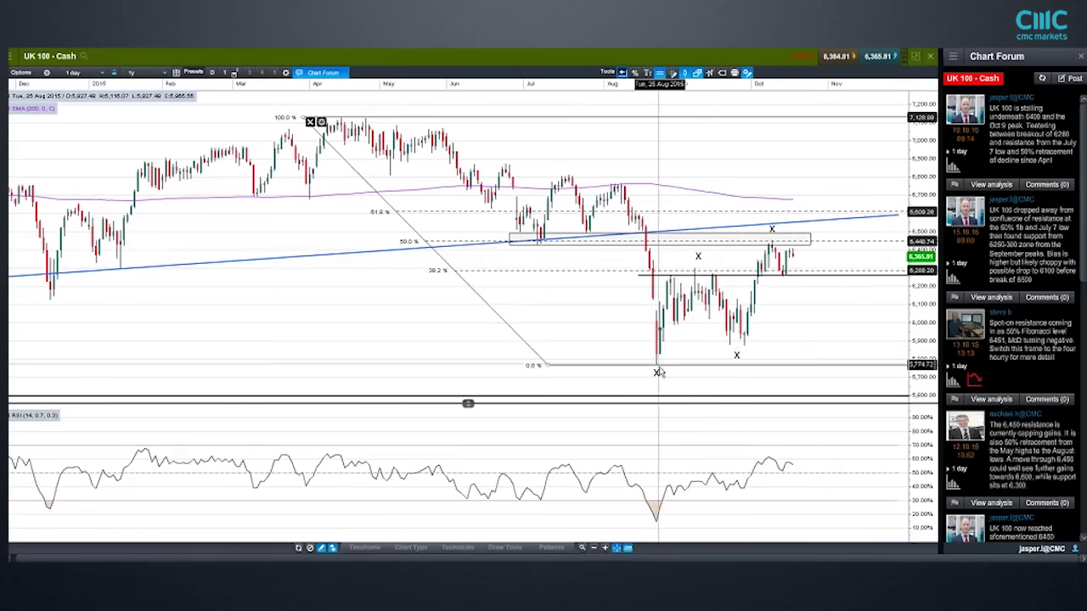
Examine the marked August and September lows and the October high near the 50% retracement on the UK 100 daily chart.
mouse_move(738, 356)
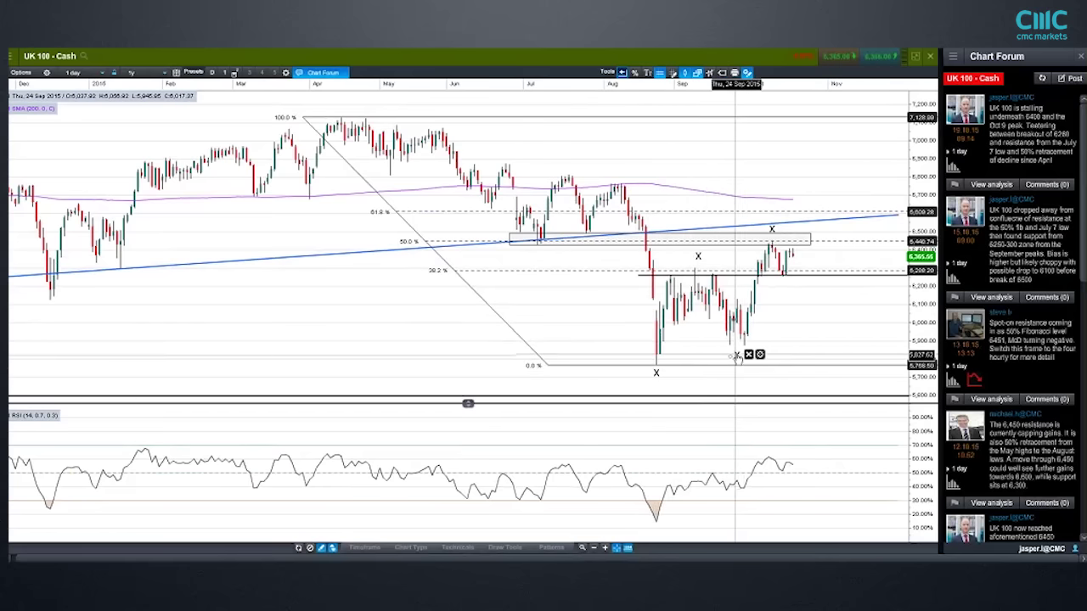
mouse_move(768, 244)
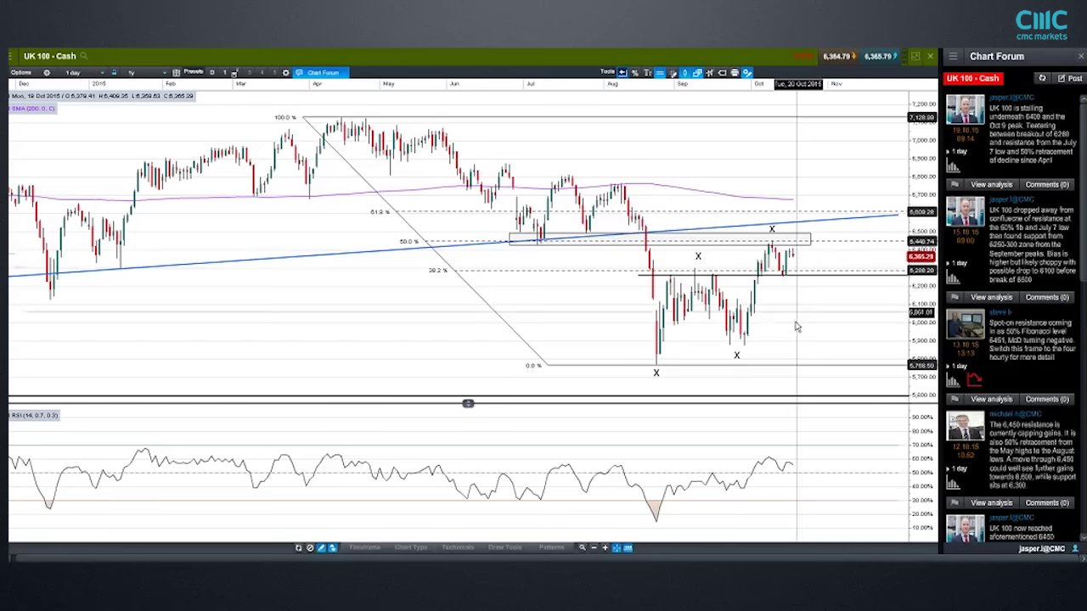
mouse_move(739, 355)
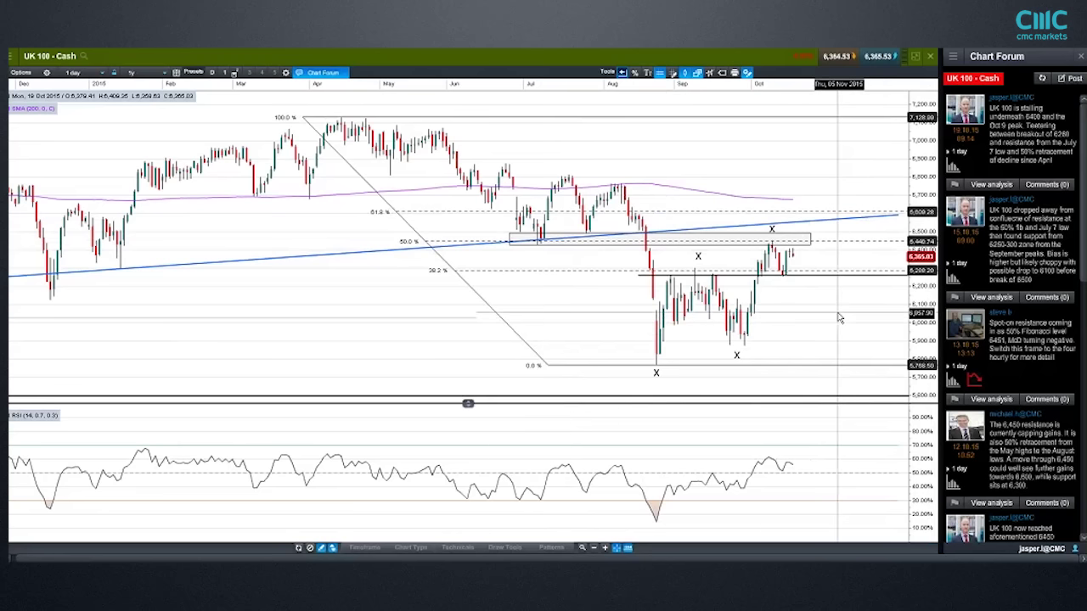
Close the UK 100 chart, then open the saved chart for US 30 - Cash and maximize it.
left_click(933, 57)
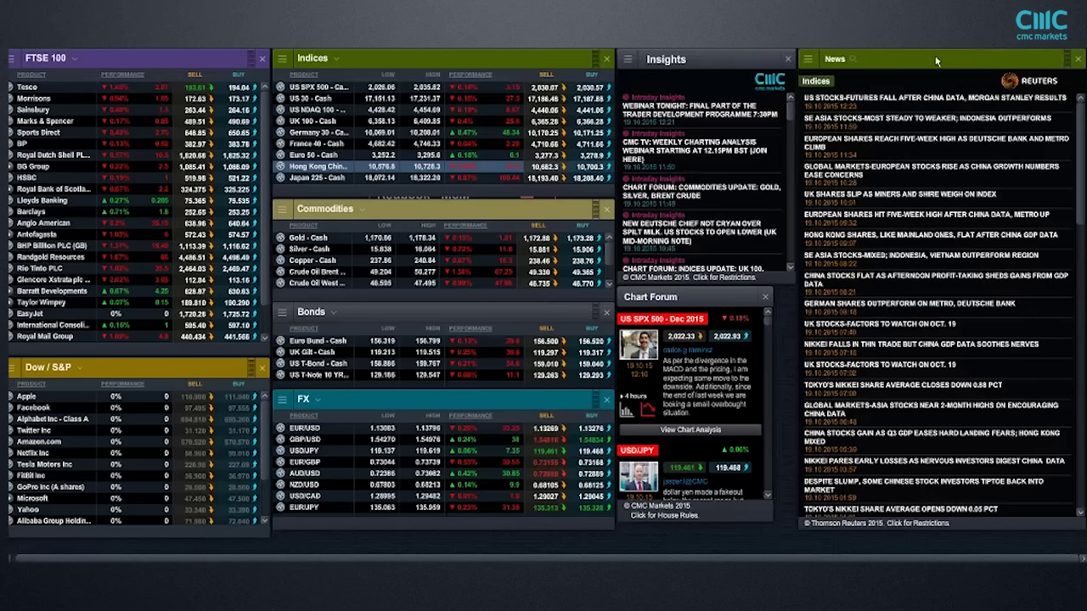
right_click(289, 145)
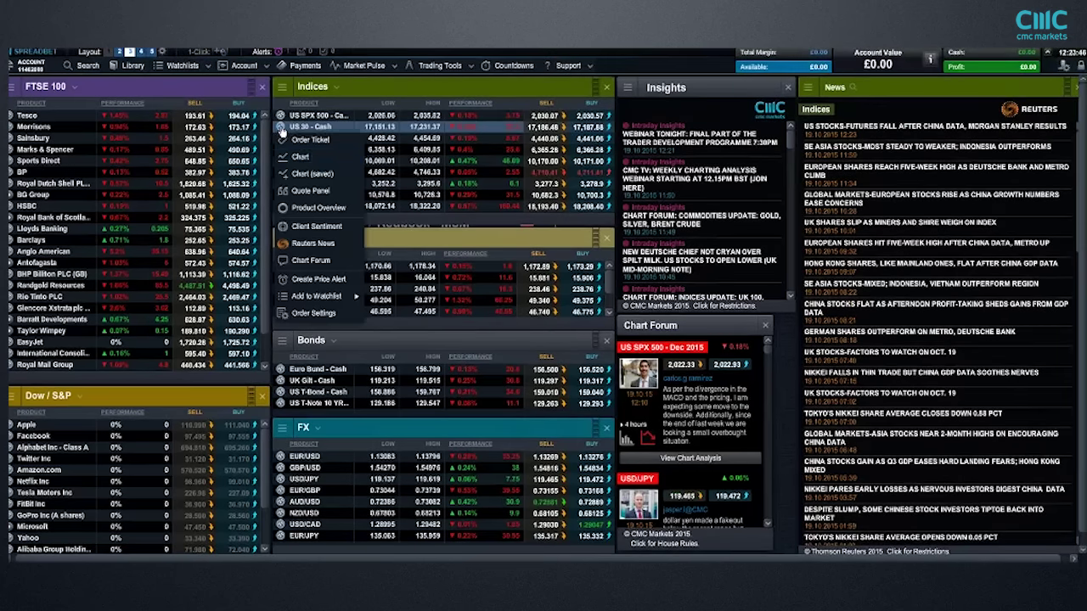
left_click(316, 161)
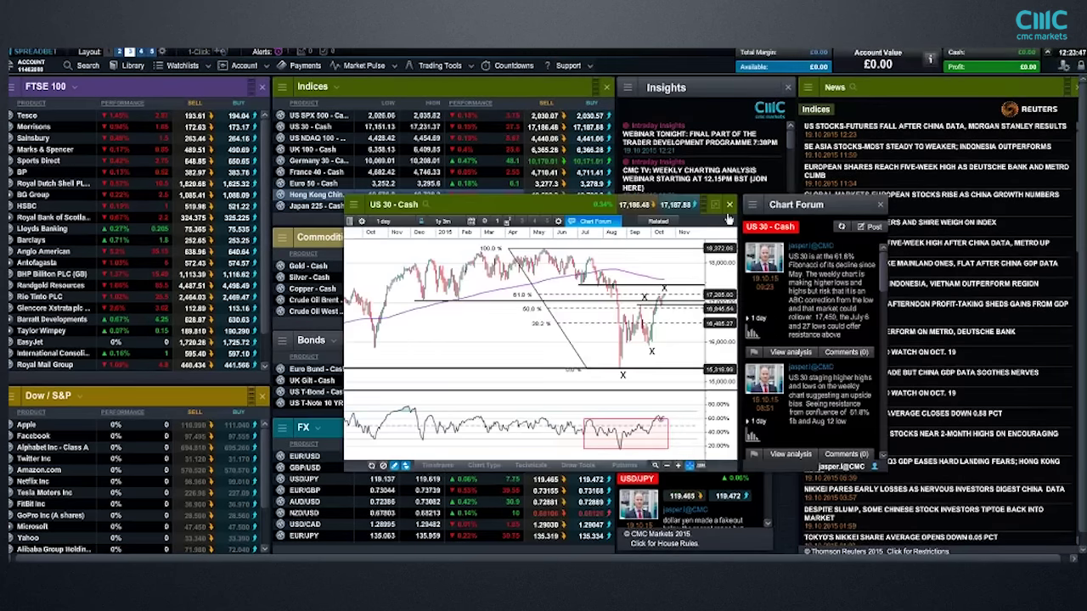
left_click(723, 212)
Examine the US 30 daily chart over one year, comparing the marked swings, the 61.8% retracement and the July-low resistance line.
mouse_move(711, 307)
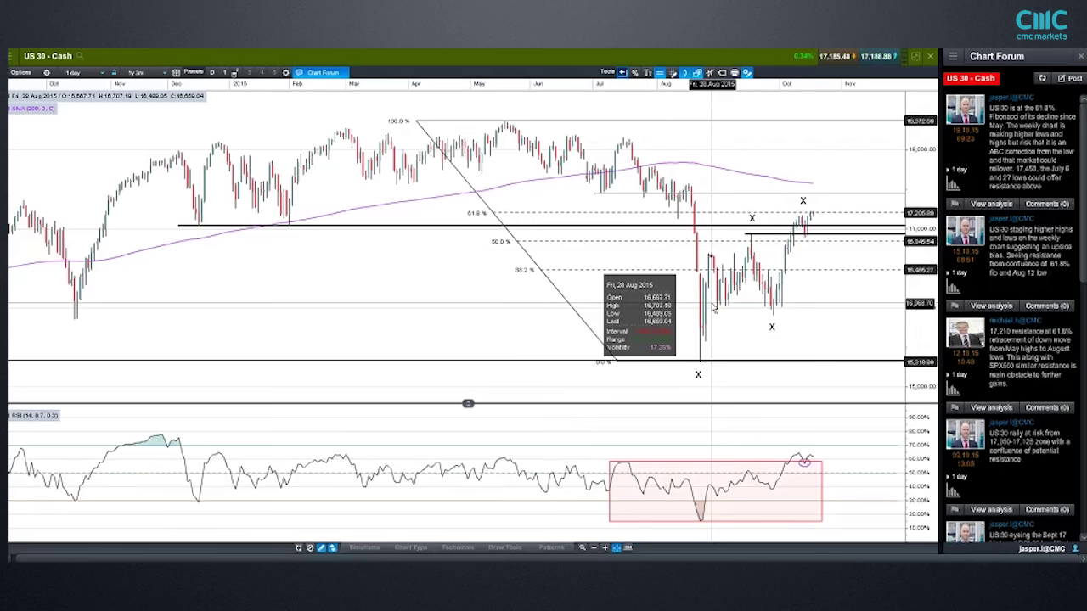
scroll(635, 331, "up", 4)
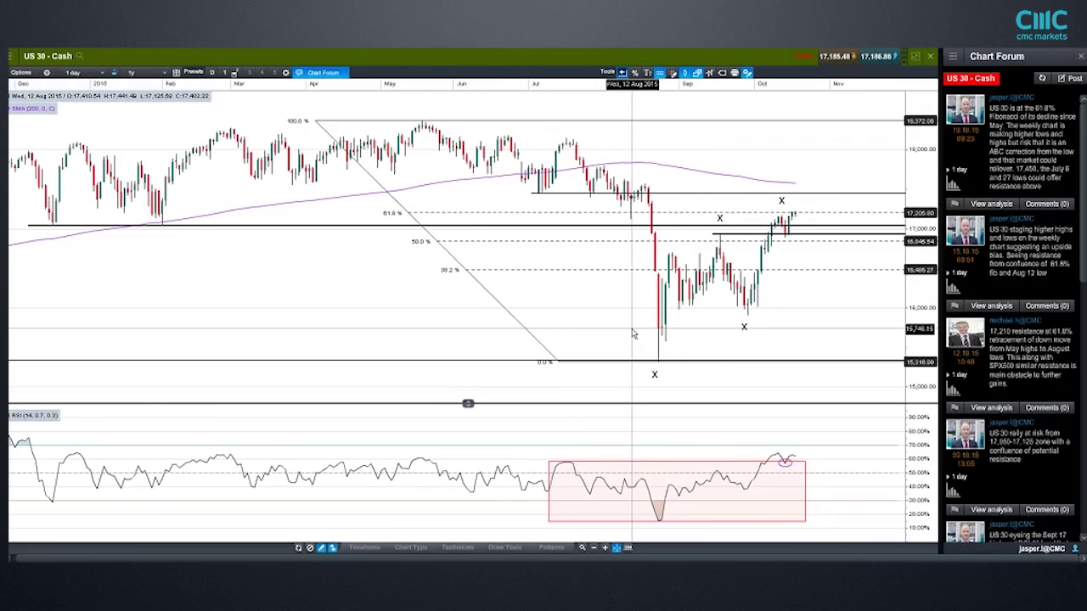
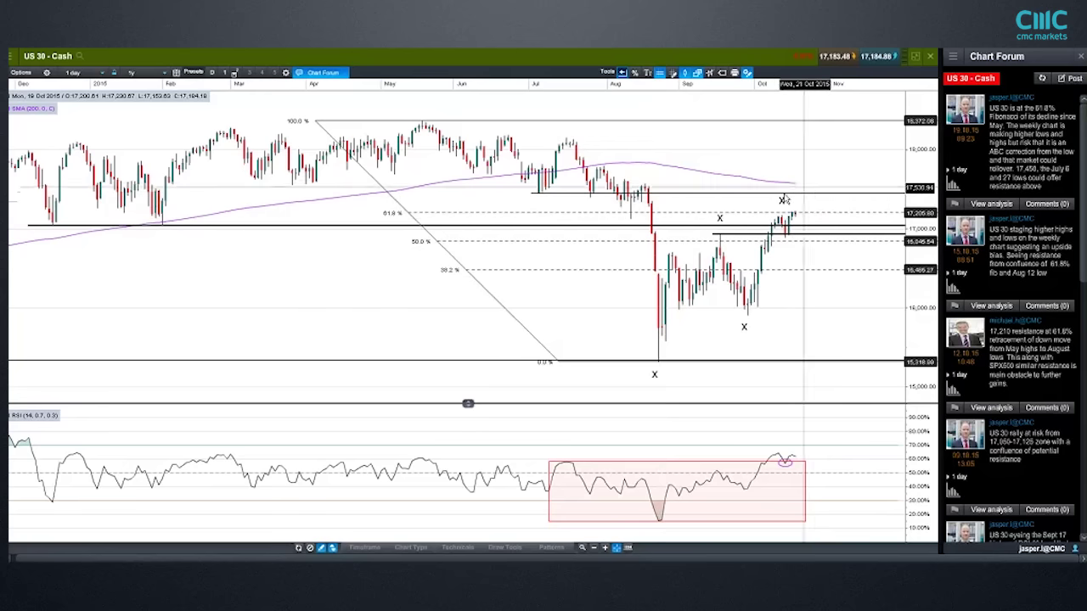
mouse_move(791, 209)
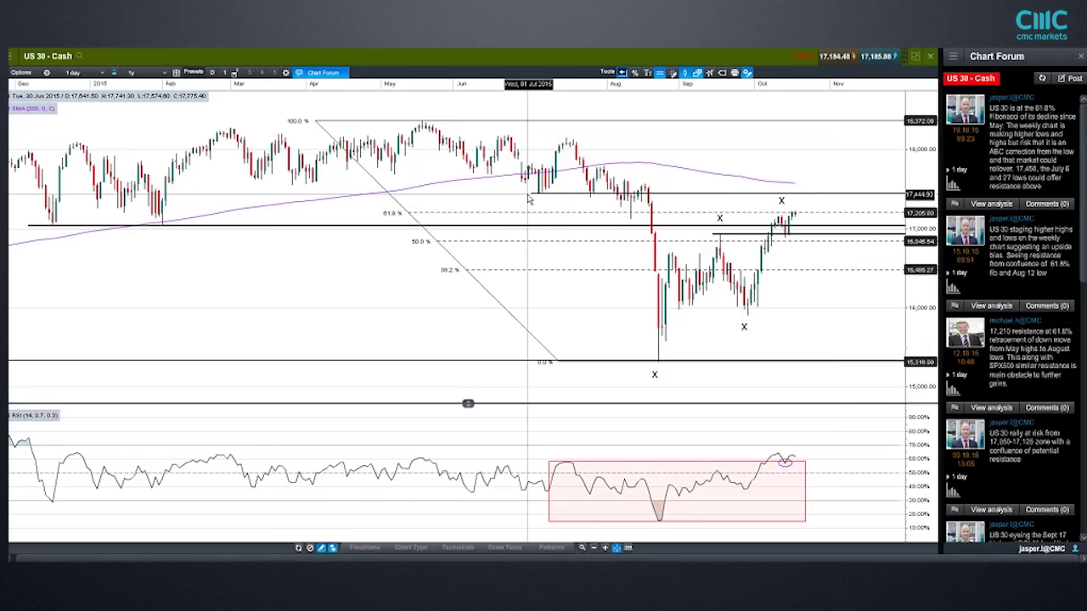
left_click_drag(528, 195, 541, 200)
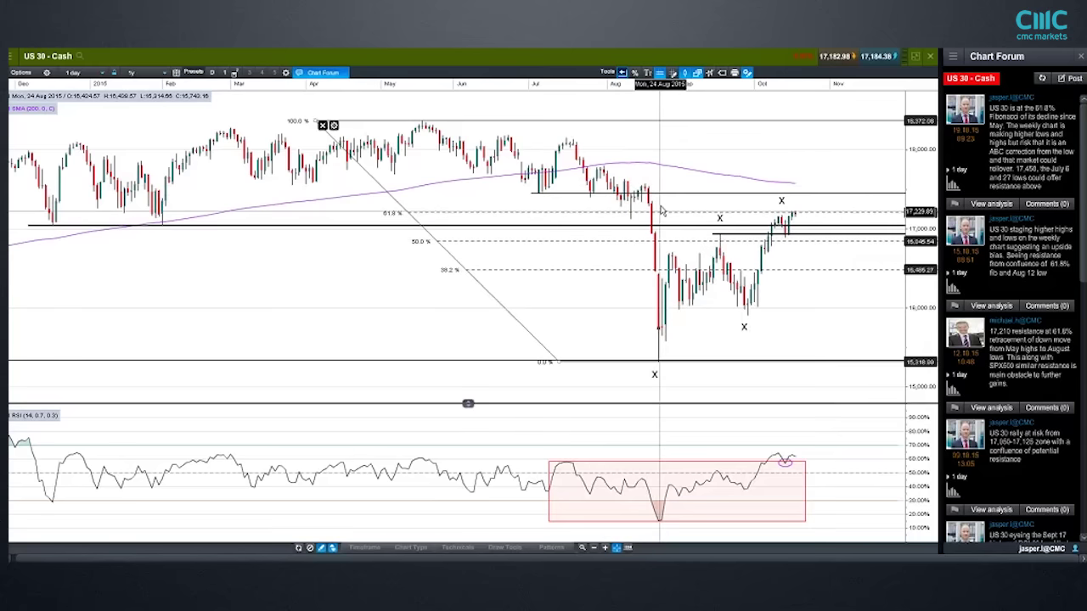
mouse_move(656, 205)
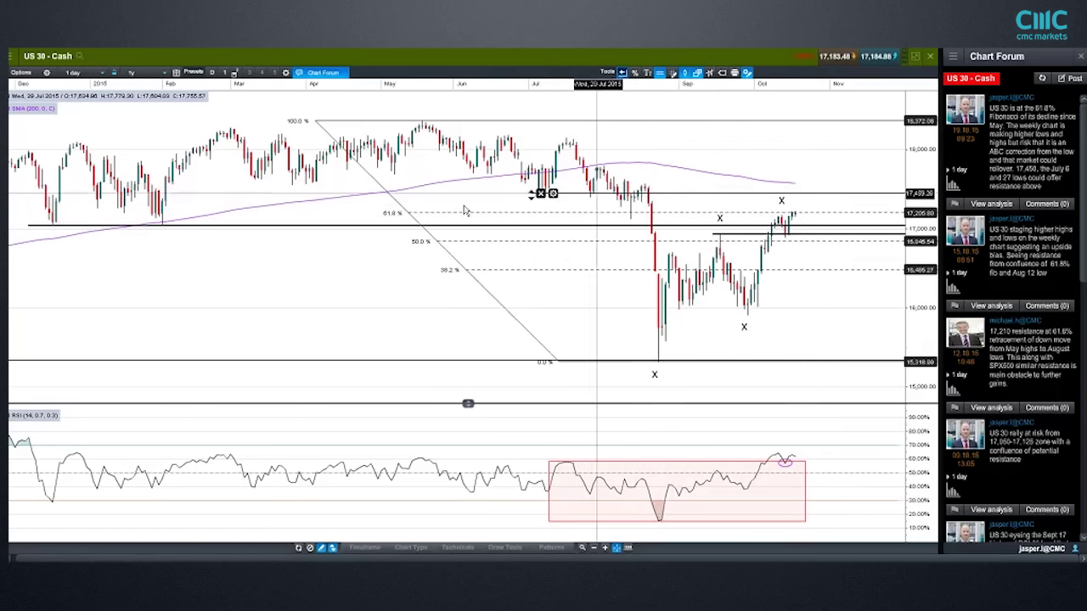
mouse_move(228, 185)
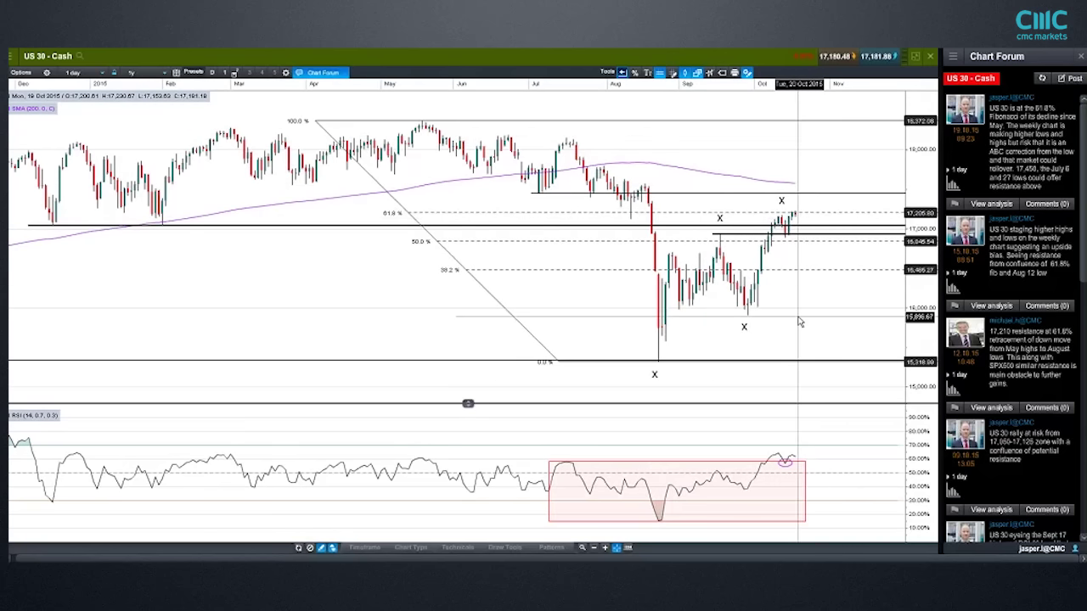
left_click_drag(706, 317, 819, 191)
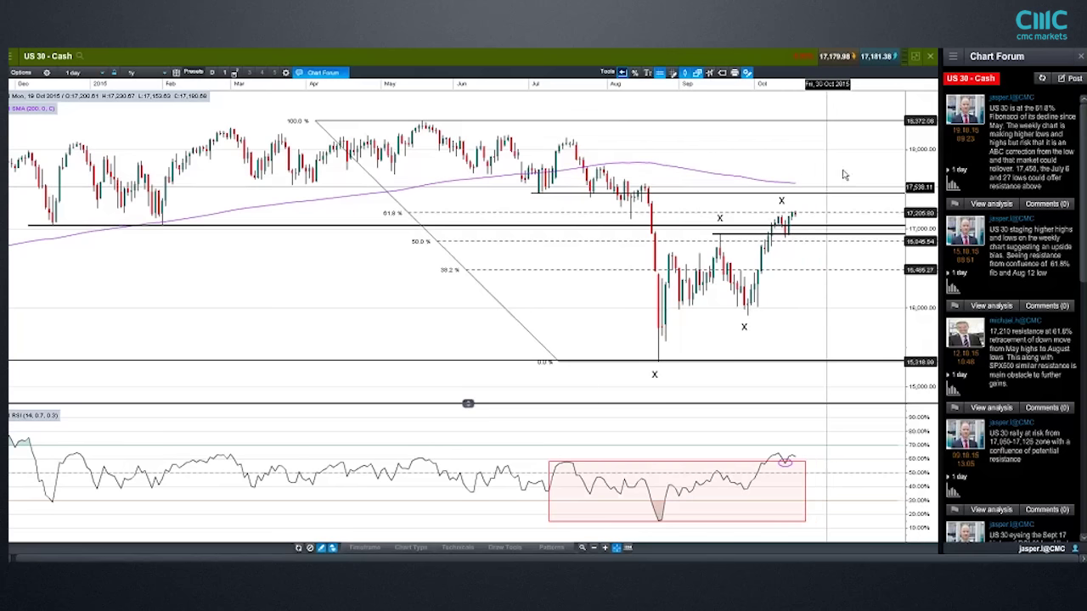
Replace the US 30 chart with the saved Germany 30 - Cash chart, maximized and without its Chart Forum pane.
left_click(931, 58)
left_click(281, 161)
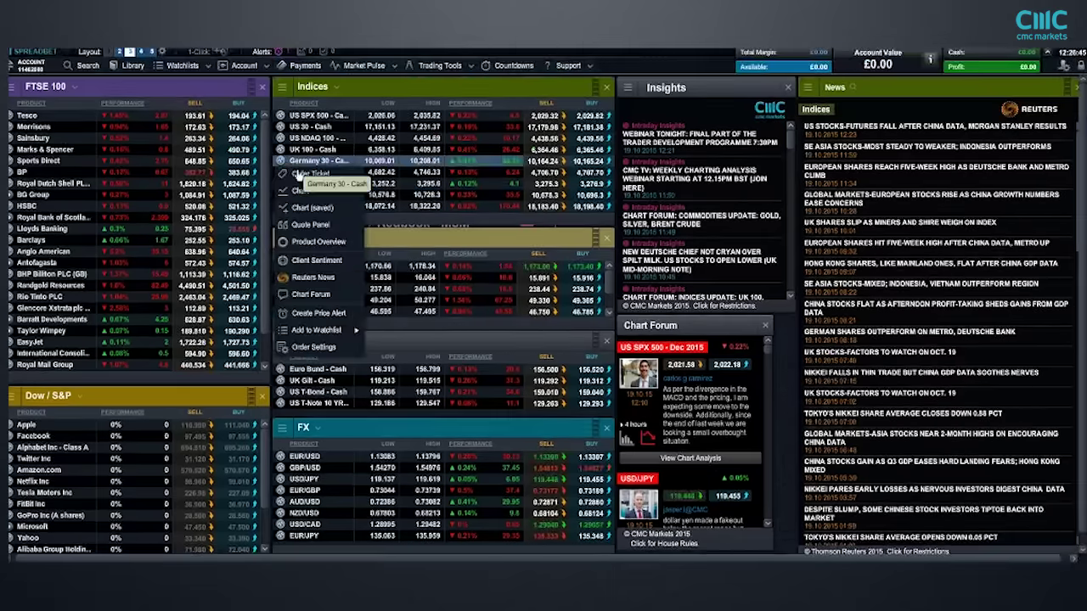
left_click(315, 208)
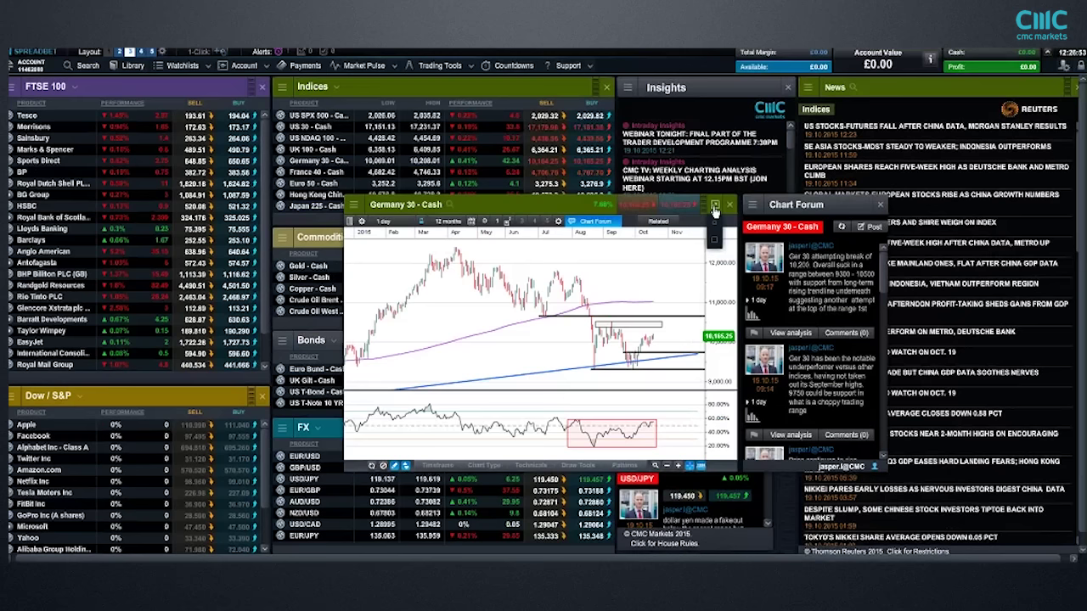
left_click(880, 205)
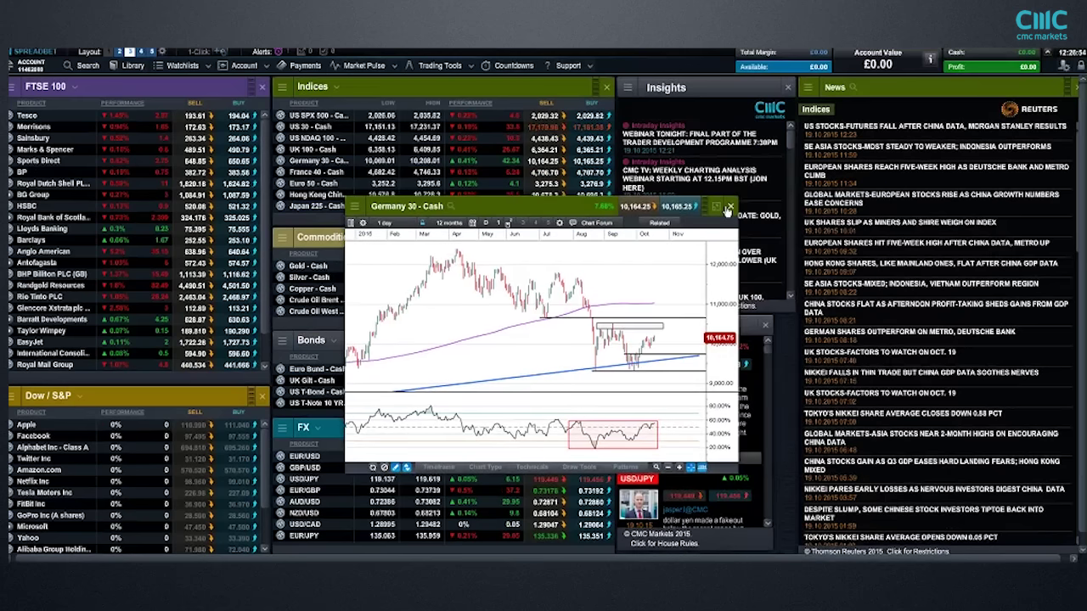
left_click(715, 205)
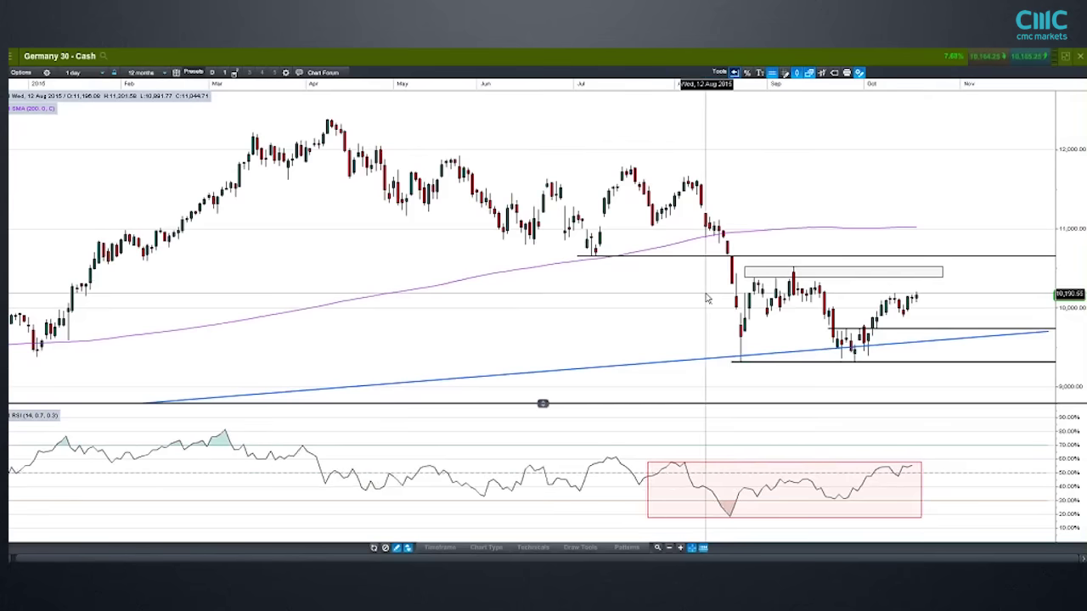
Examine the Germany 30 daily chart over 11 months, checking the boxed resistance zone, the horizontal supports and the rising trendline.
scroll(595, 293, "up", 1)
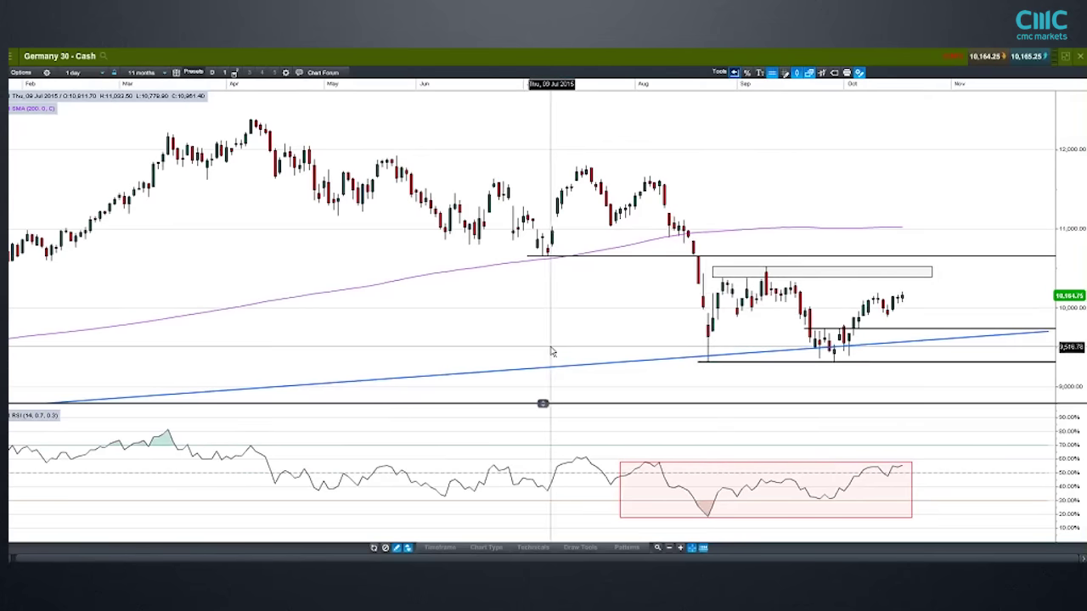
mouse_move(552, 351)
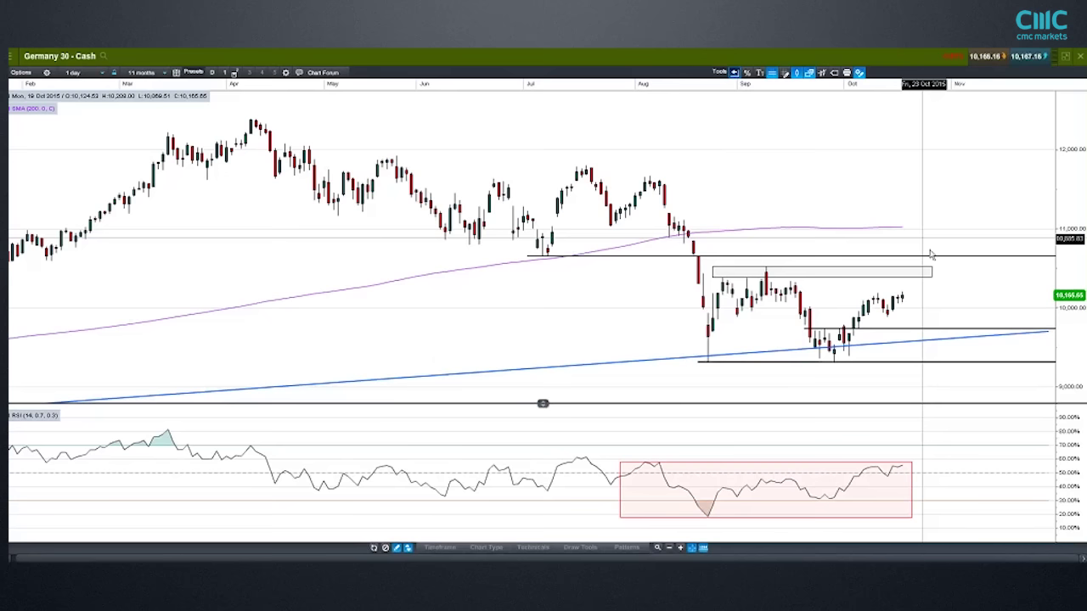
mouse_move(926, 282)
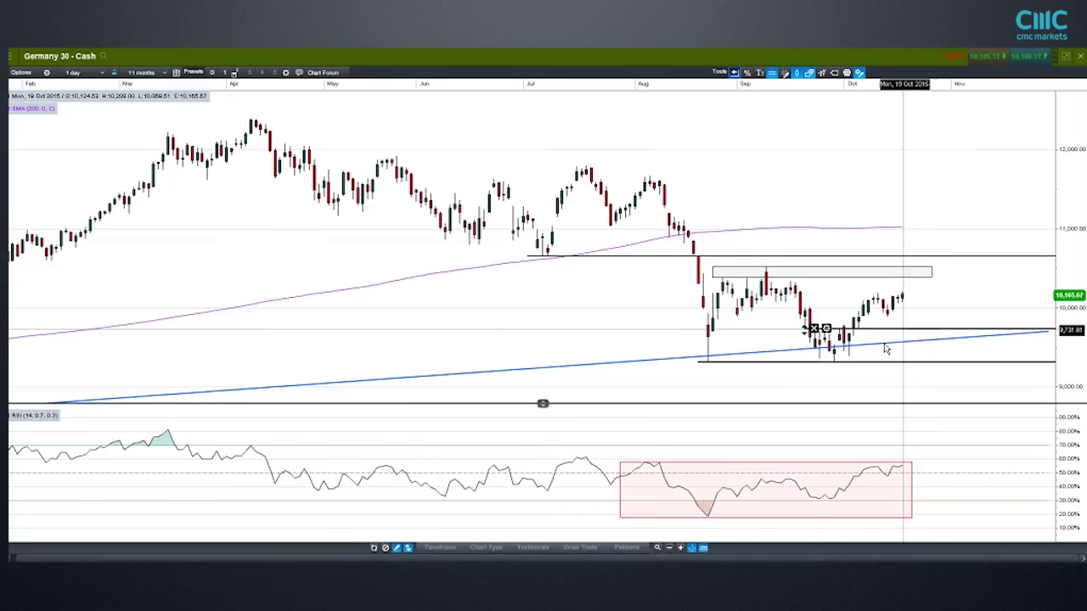
mouse_move(886, 349)
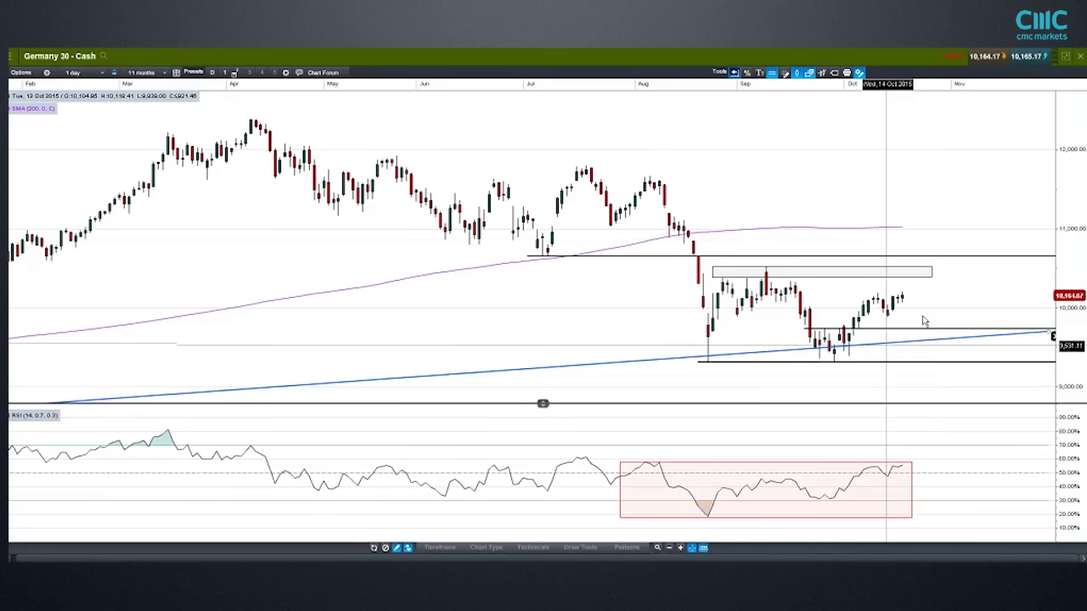
mouse_move(884, 299)
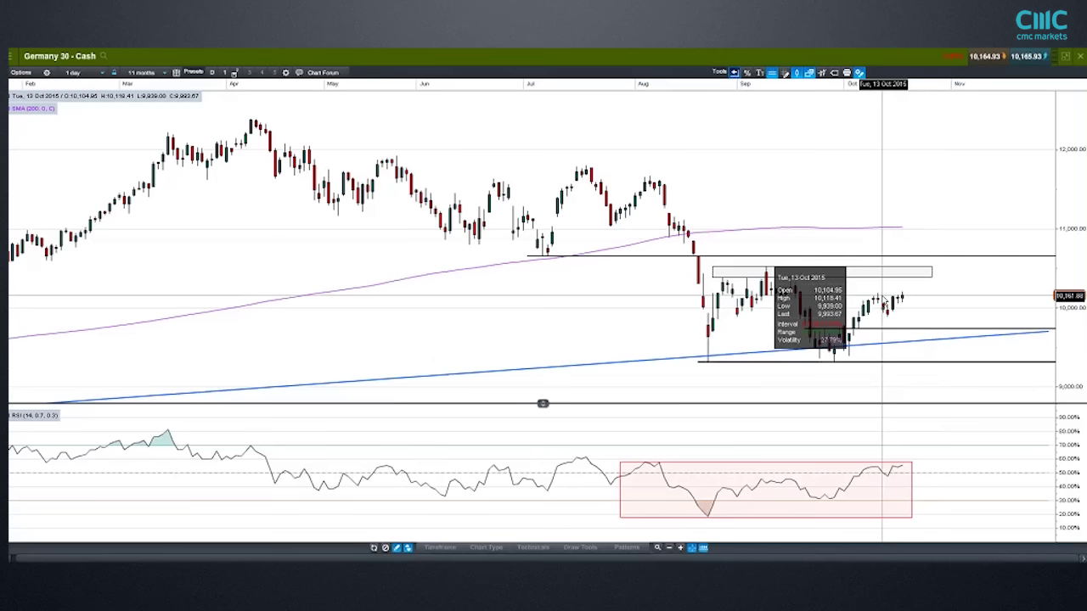
mouse_move(896, 272)
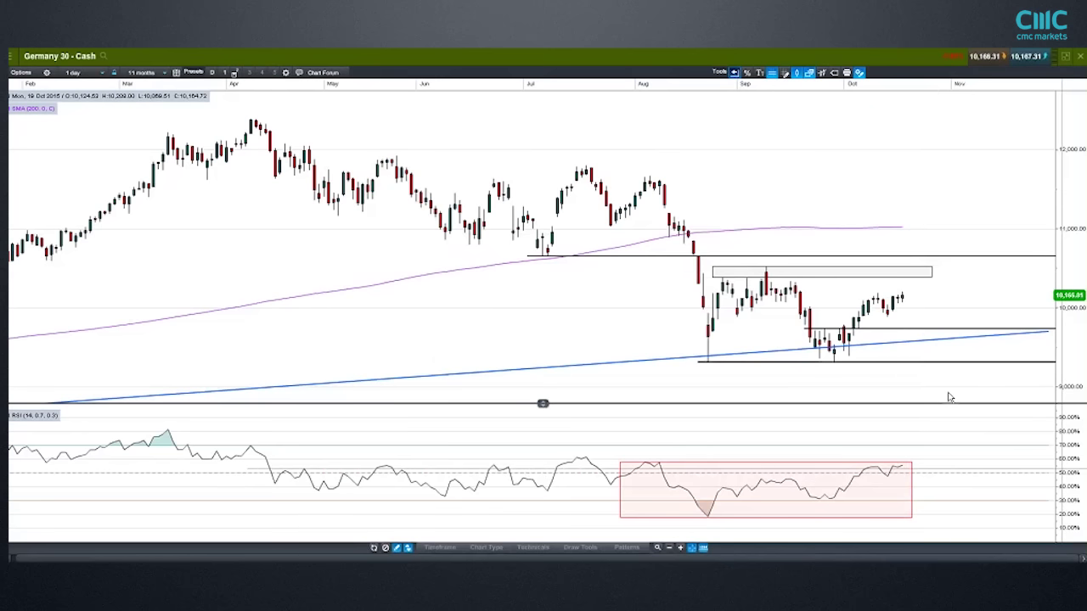
mouse_move(805, 349)
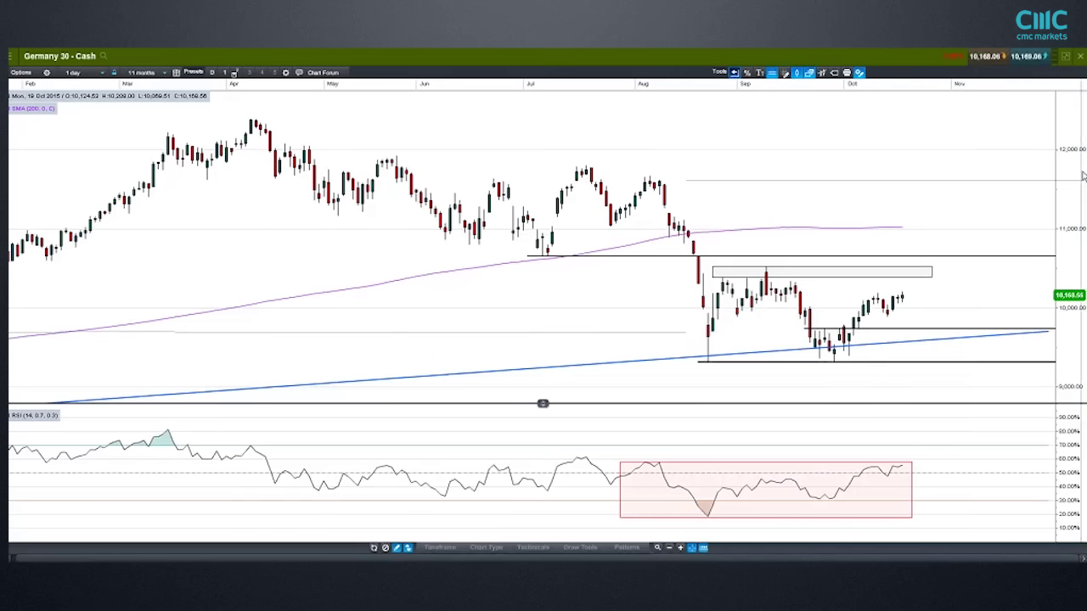
Close the Germany 30 chart, then open the saved chart for GBP/USD and maximize it.
left_click(1081, 58)
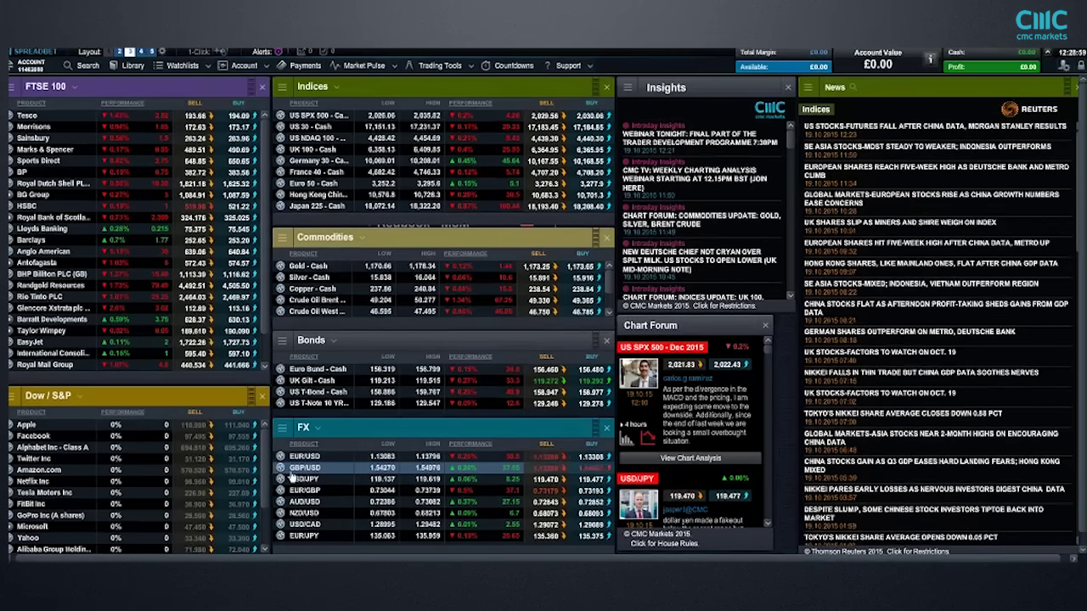
left_click(280, 266)
left_click(336, 319)
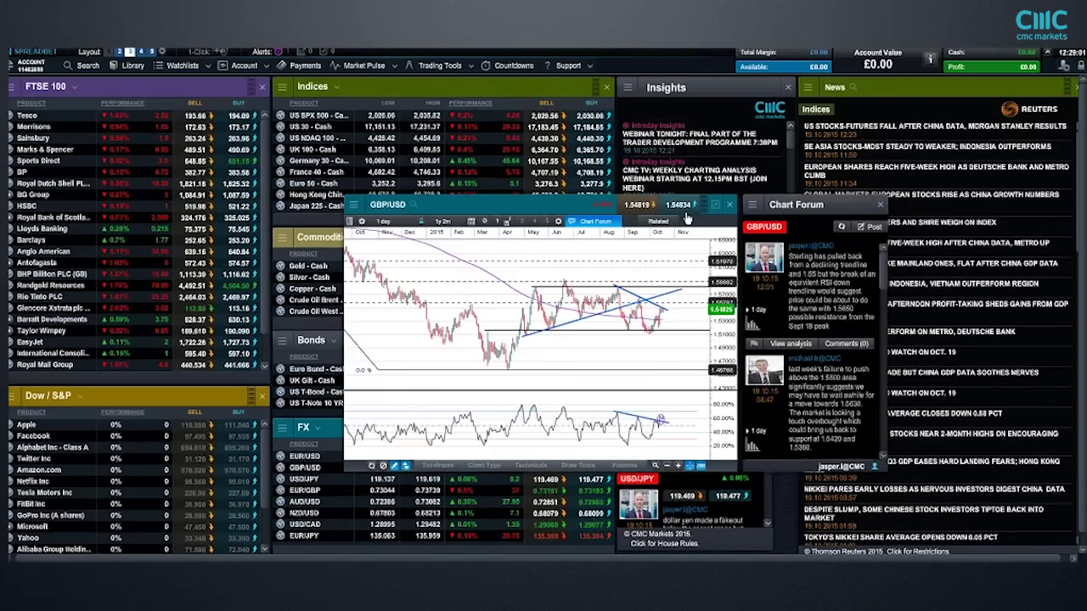
left_click(716, 207)
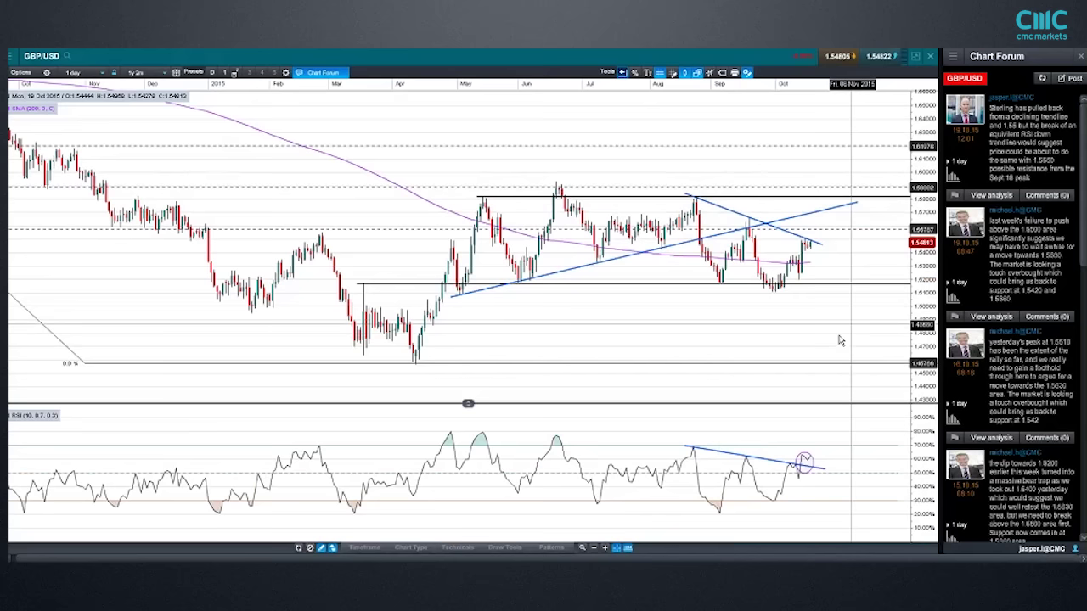
Examine the GBP/USD daily chart over one year, comparing the circled RSI trendline break with price at the declining trendline and September high.
left_click(803, 461)
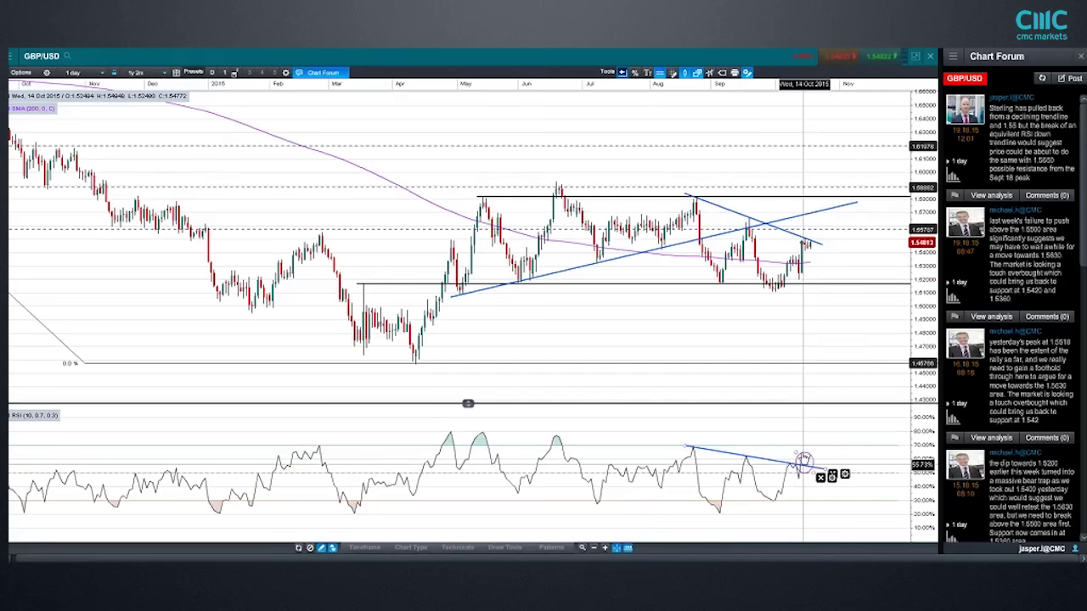
scroll(814, 263, "up", 2)
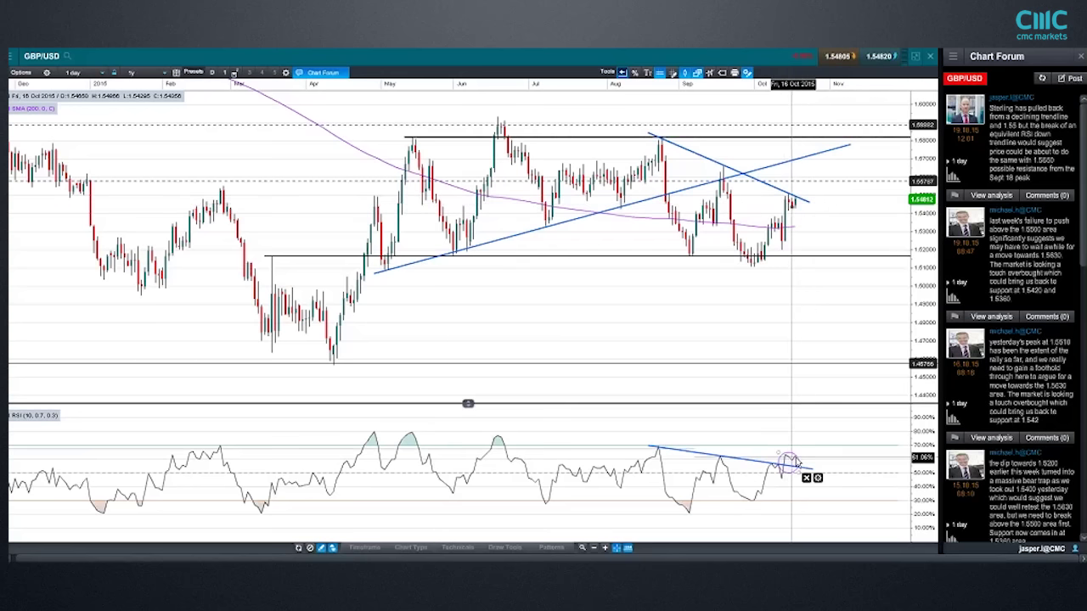
left_click(779, 464)
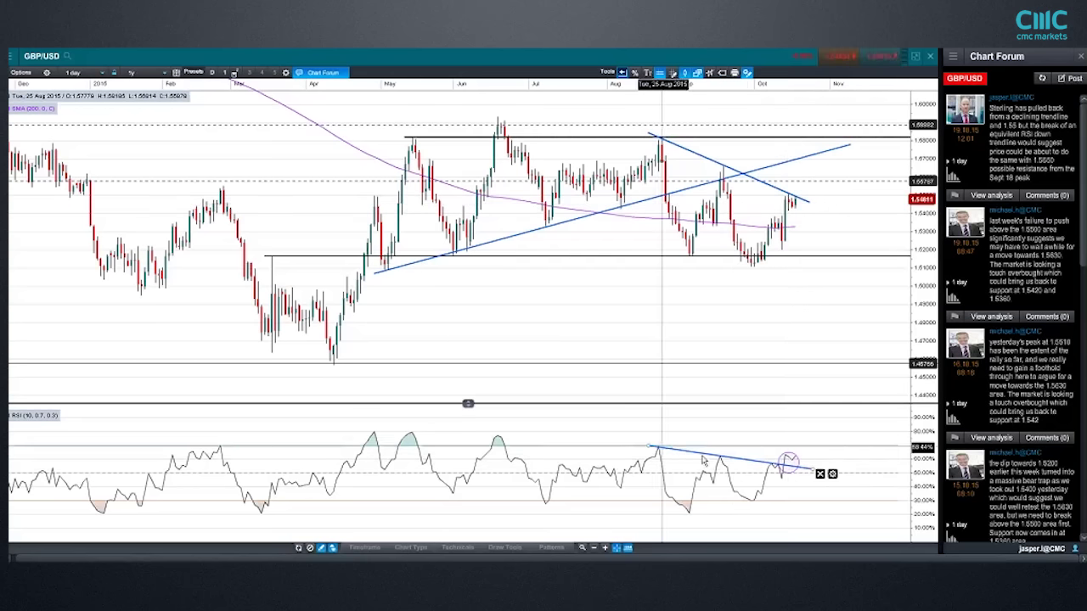
left_click(780, 467)
left_click(801, 201)
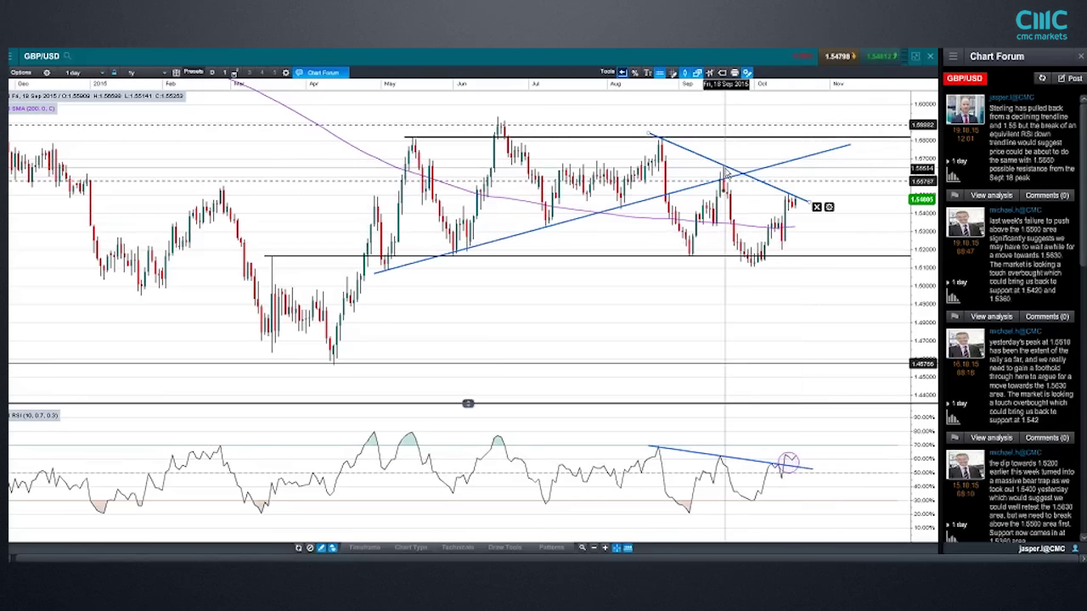
mouse_move(727, 175)
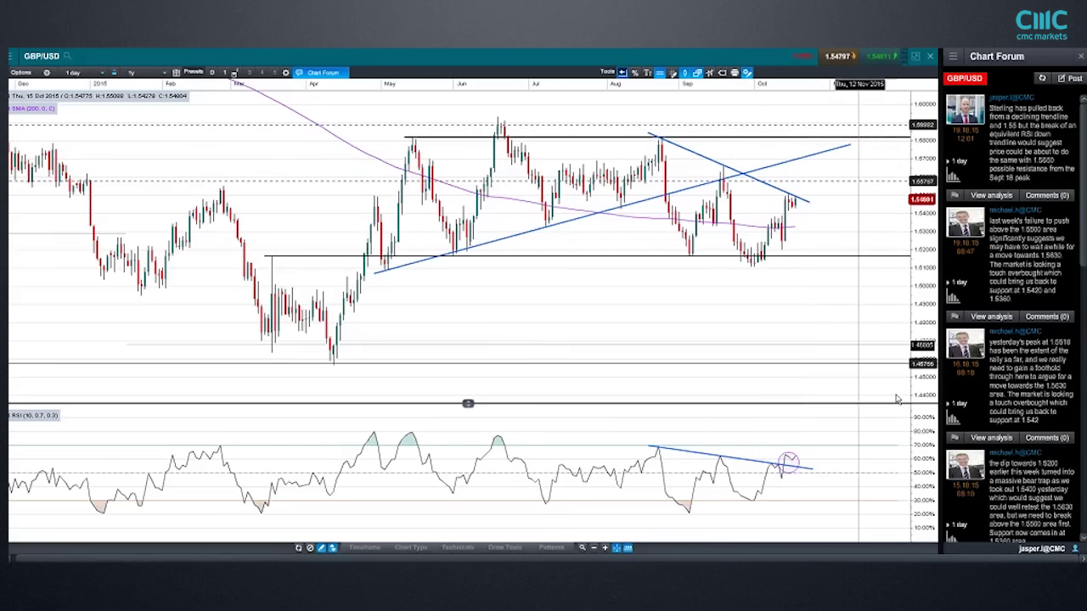
left_click(718, 462)
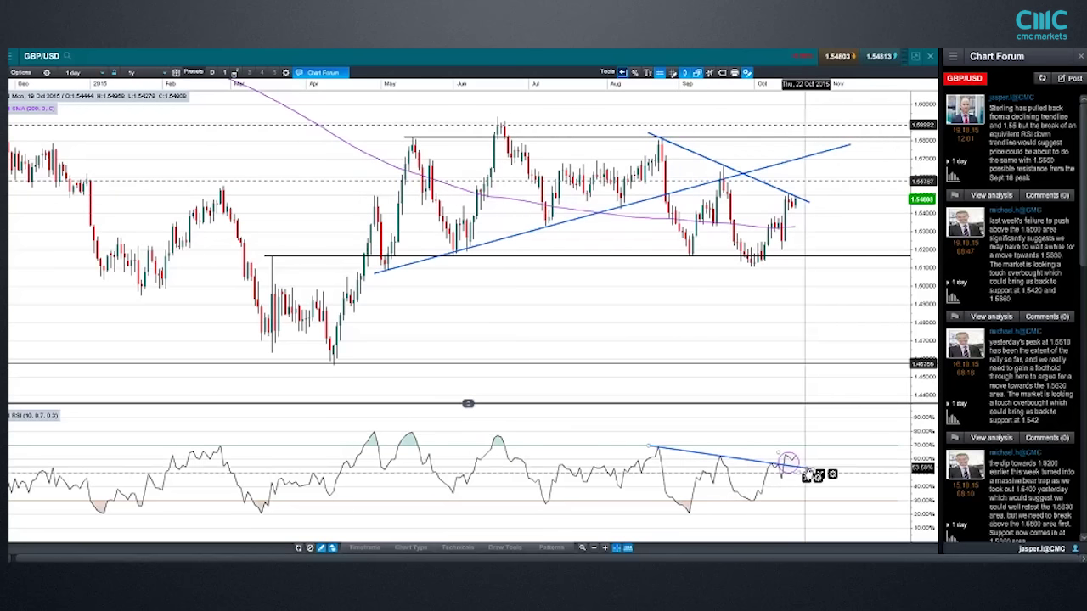
left_click(860, 474)
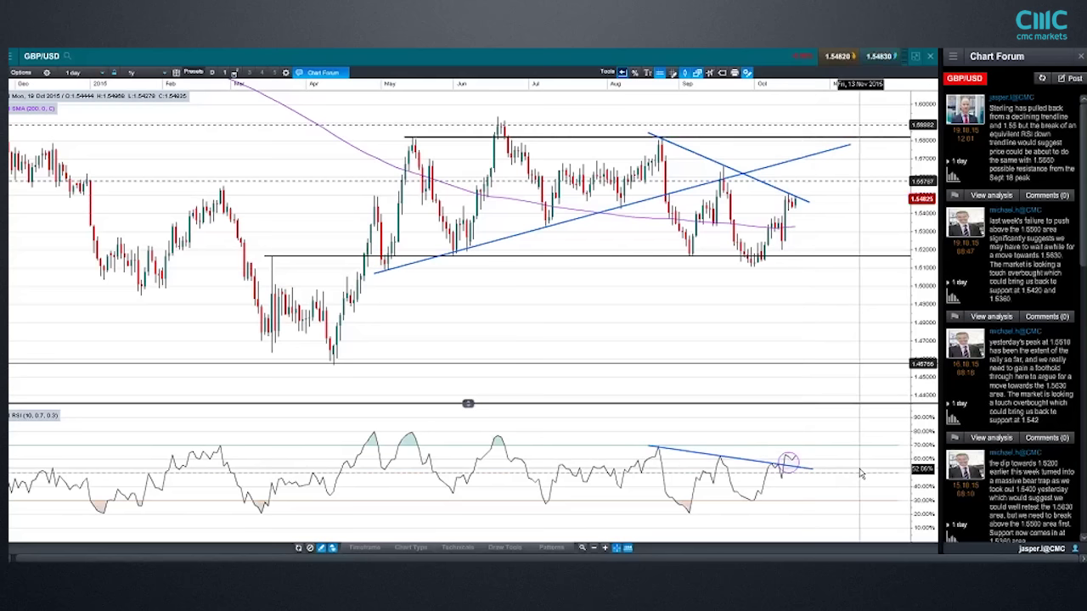
left_click(801, 468)
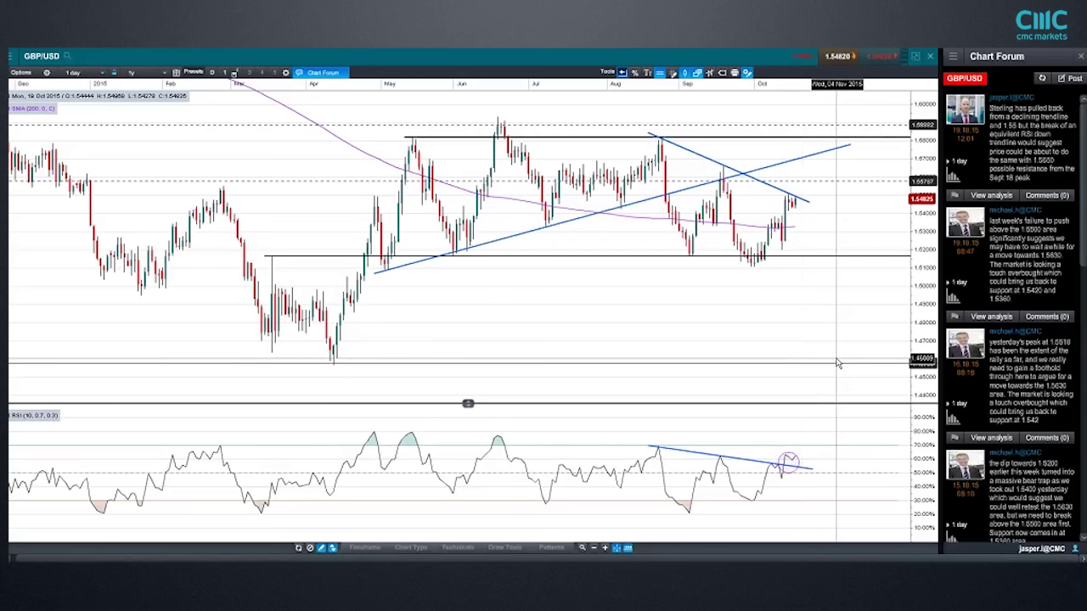
mouse_move(811, 221)
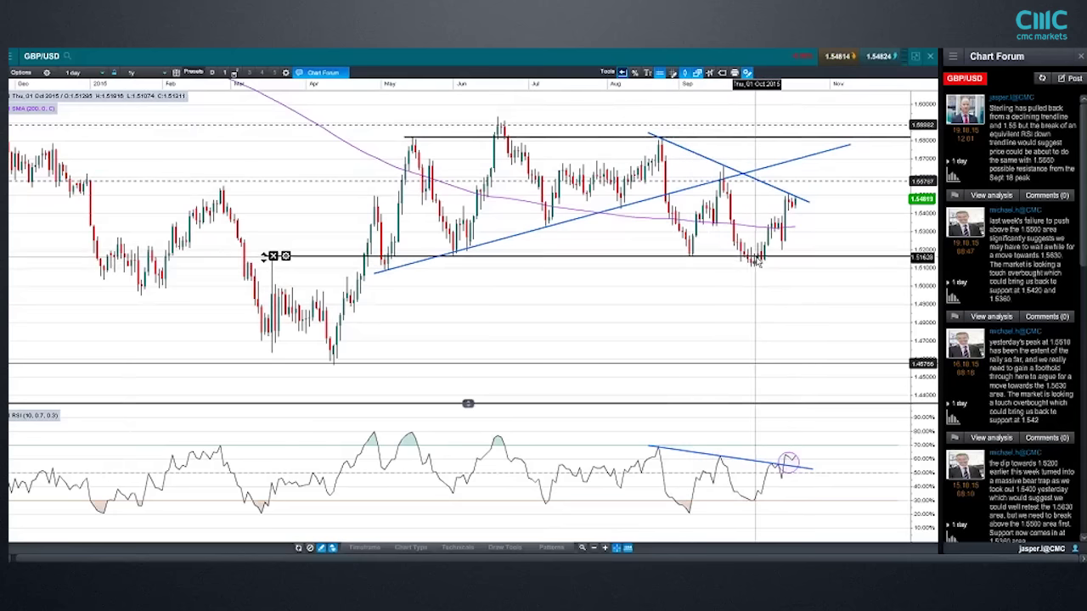
View GBP/USD at the 1-week interval and examine recent candles against the horizontal support, retracement levels and rising trendline.
left_click(75, 73)
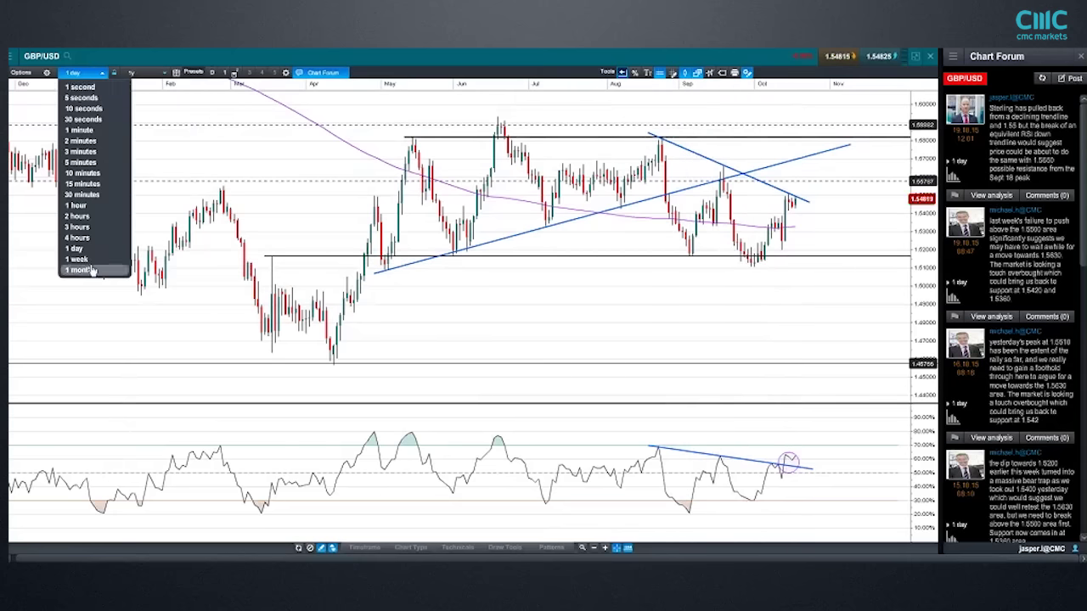
left_click(85, 264)
scroll(723, 368, "up", 3)
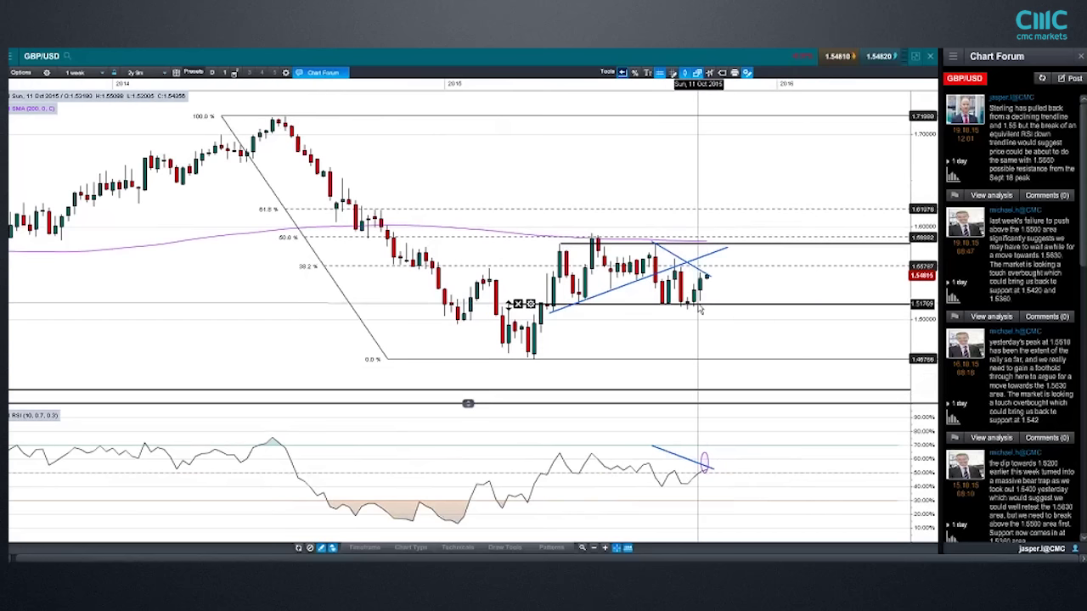
mouse_move(699, 310)
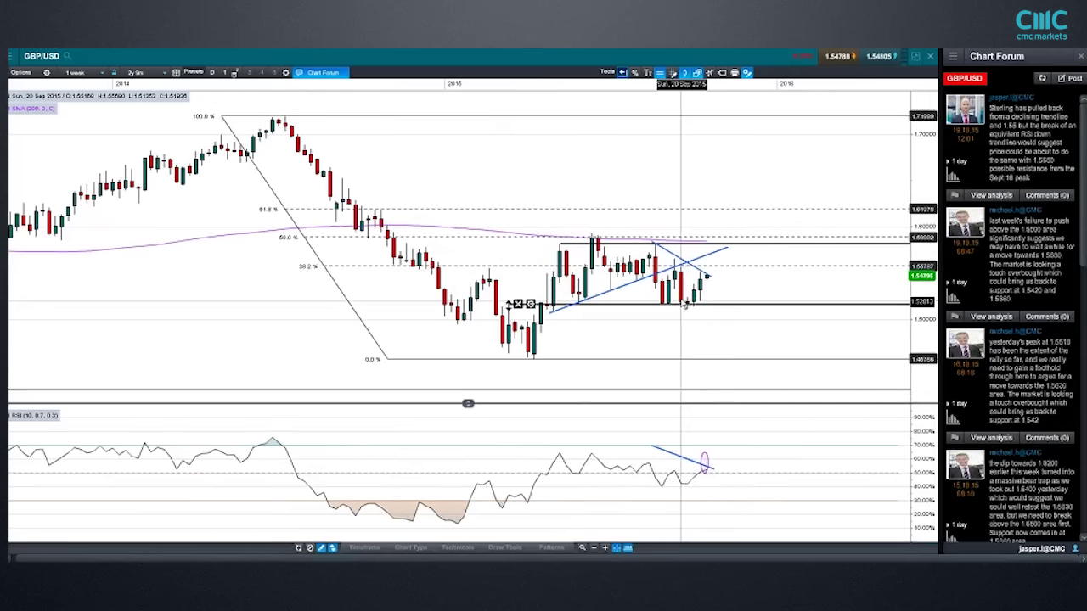
mouse_move(686, 302)
left_mouse_down()
mouse_move(685, 358)
mouse_move(681, 303)
mouse_move(672, 308)
mouse_move(688, 309)
left_mouse_up()
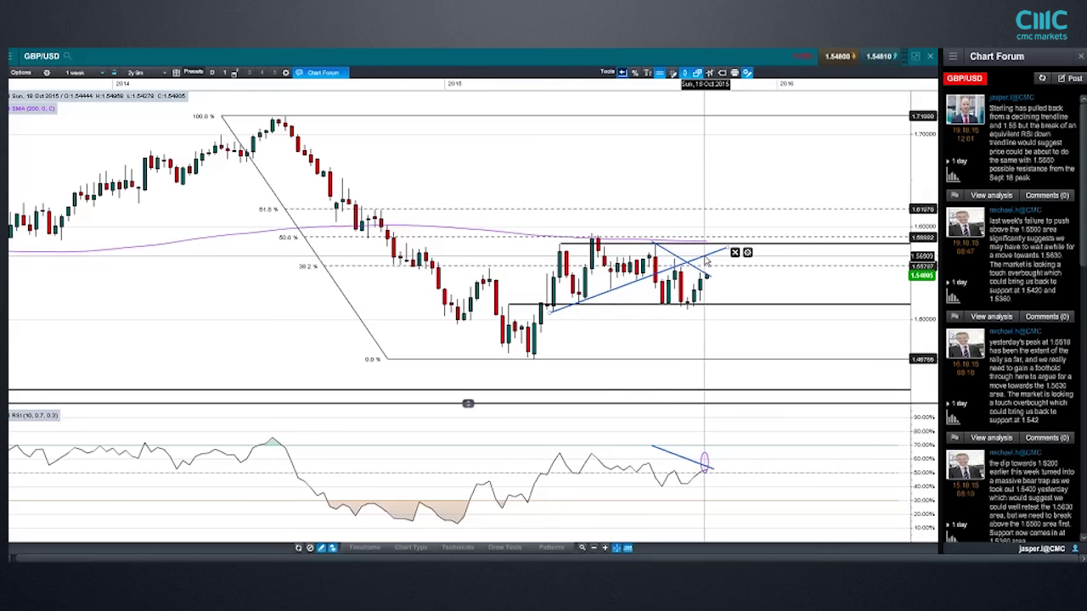
mouse_move(707, 264)
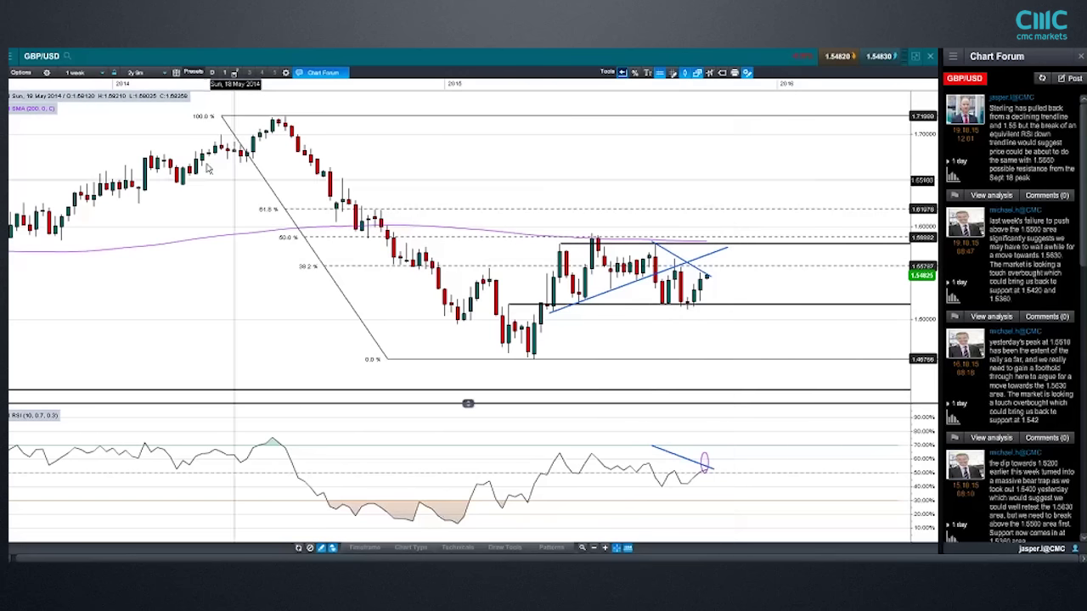
View GBP/USD at the 4-hour interval over three months and examine price at the declining trendline.
left_click(76, 72)
left_click(91, 241)
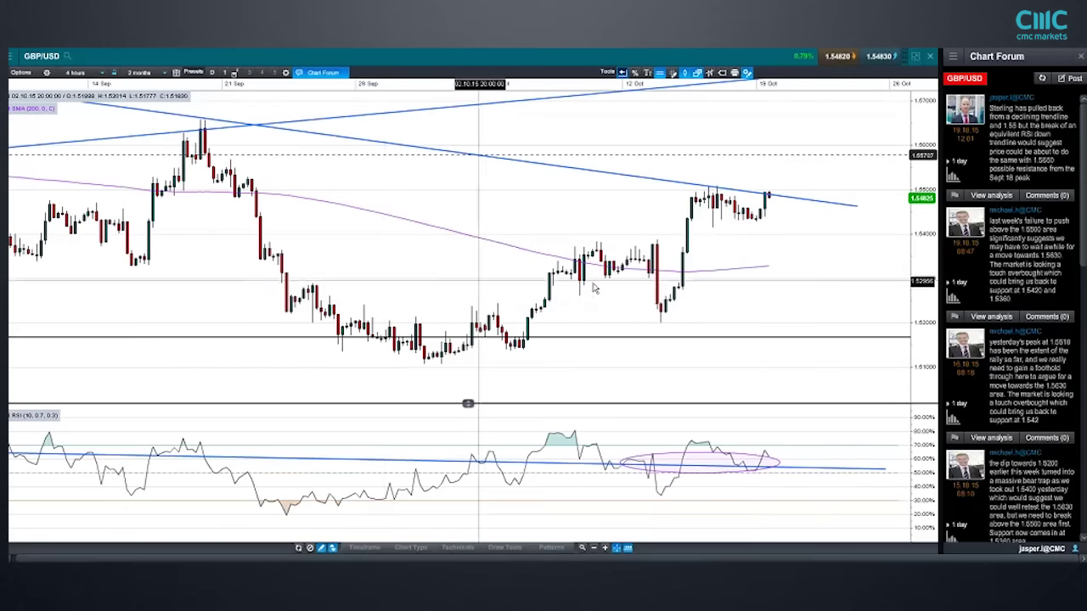
scroll(791, 299, "down", 3)
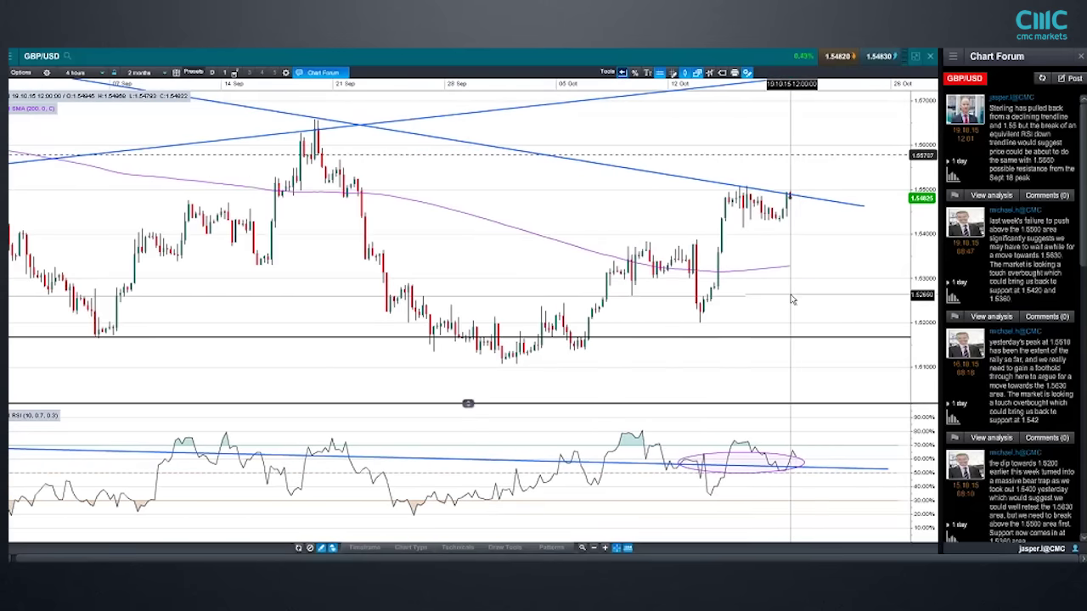
scroll(791, 299, "down", 2)
mouse_move(792, 299)
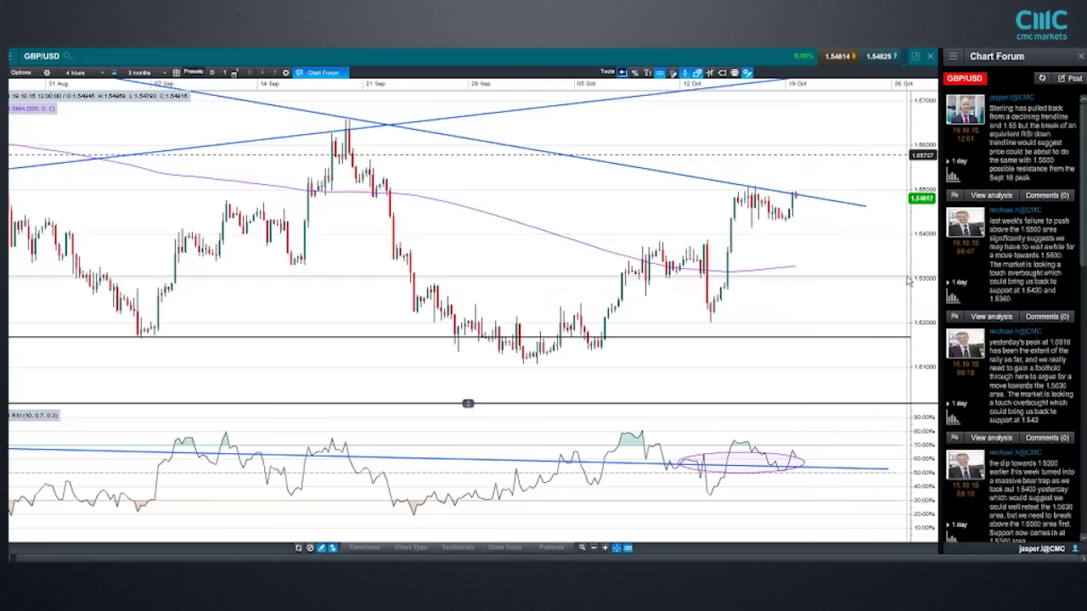
Return the GBP/USD chart to the 1-day interval, then close it.
left_click(76, 73)
left_click(75, 248)
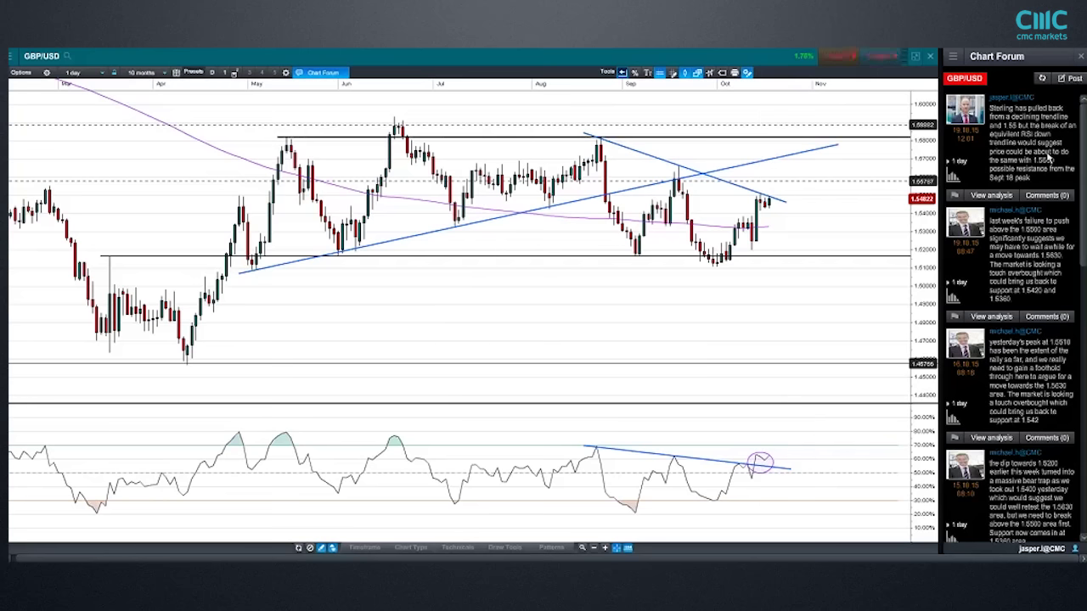
left_click(931, 58)
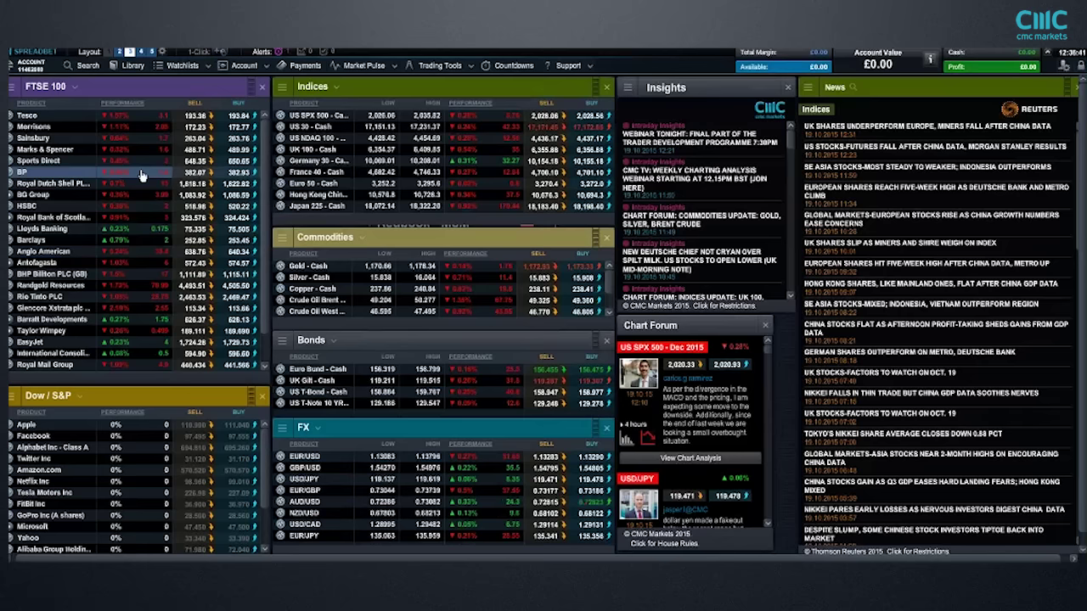
Search for gbp/jpy, open the GBP/JPY chart and maximize it.
left_click(83, 66)
type("gbp")
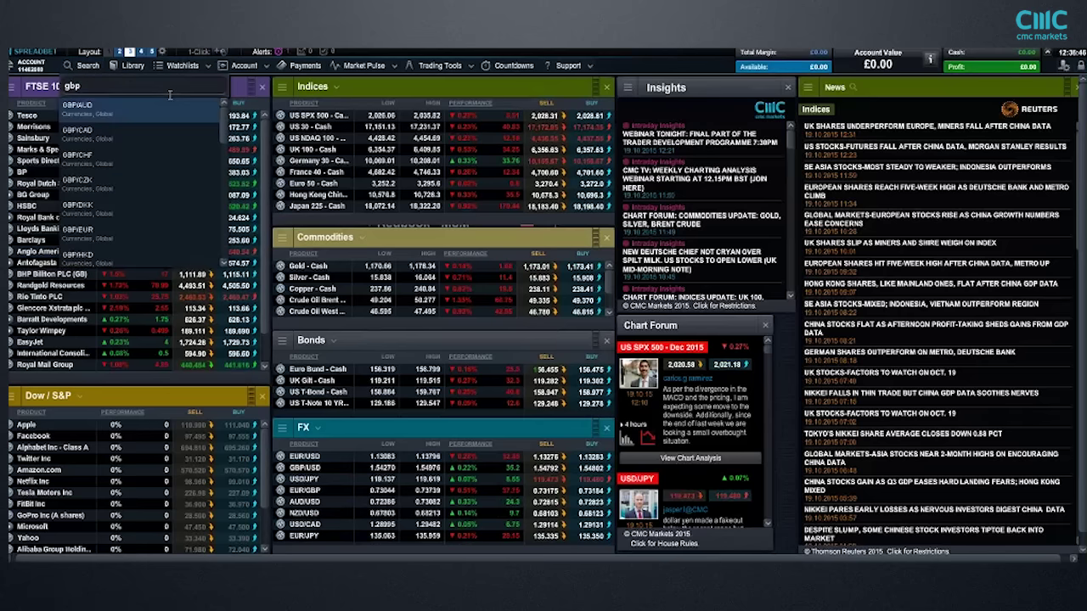
type("/jpy")
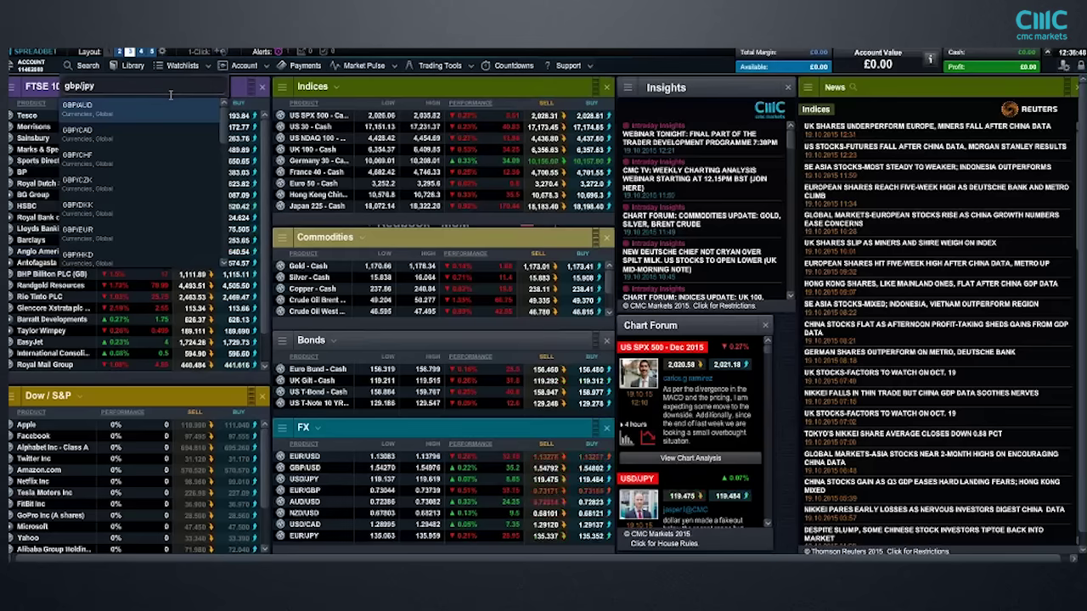
key("Return")
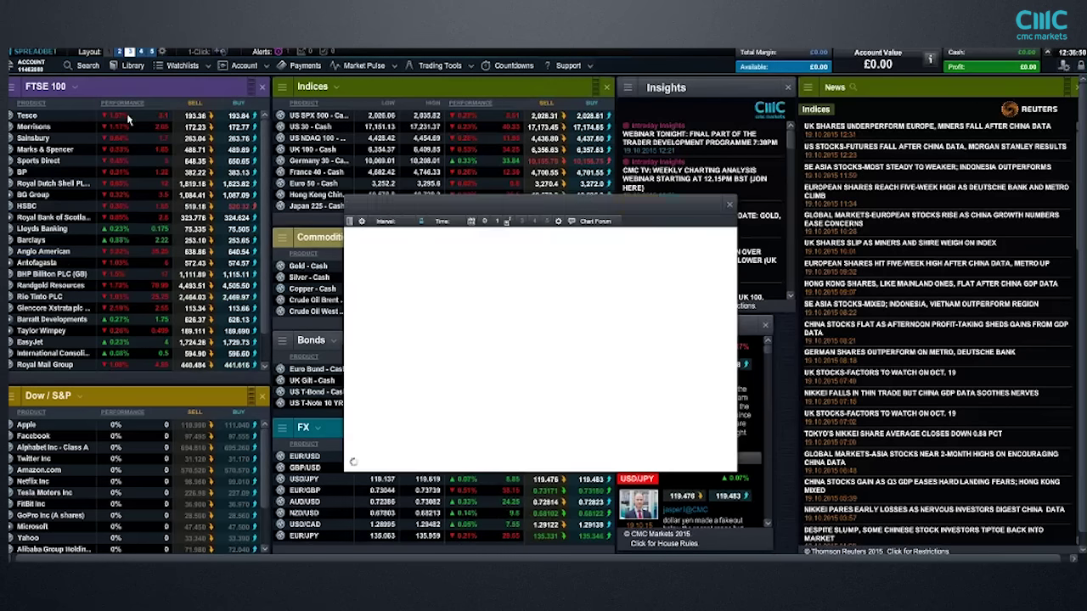
left_click(703, 209)
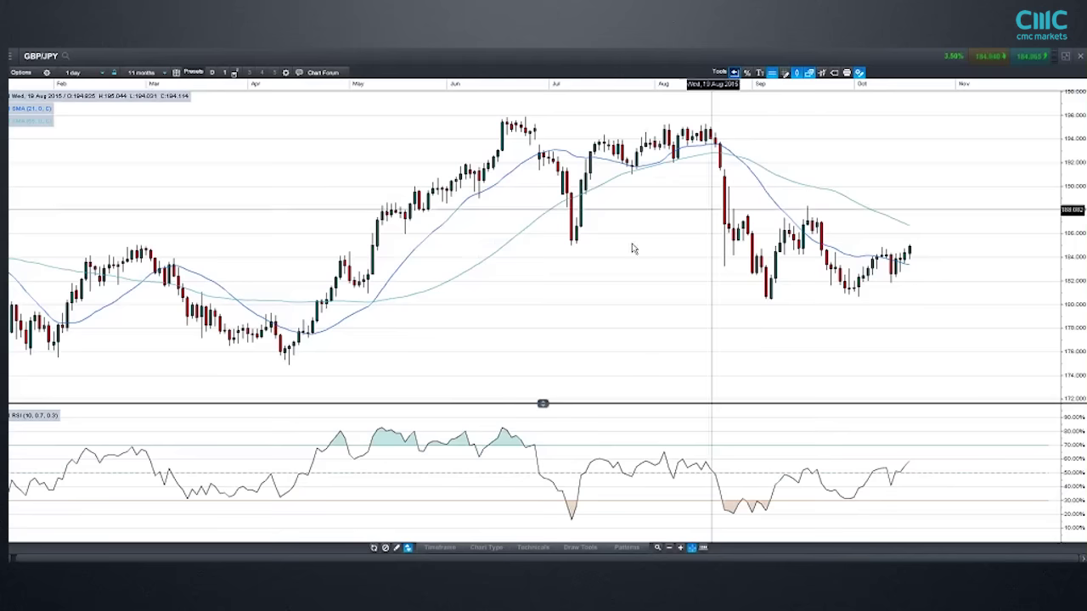
Set the GBP/JPY chart to the 1-week interval and draw a rising trendline beneath the lows from mid-2013 to February 2016.
left_click(85, 73)
left_click(78, 260)
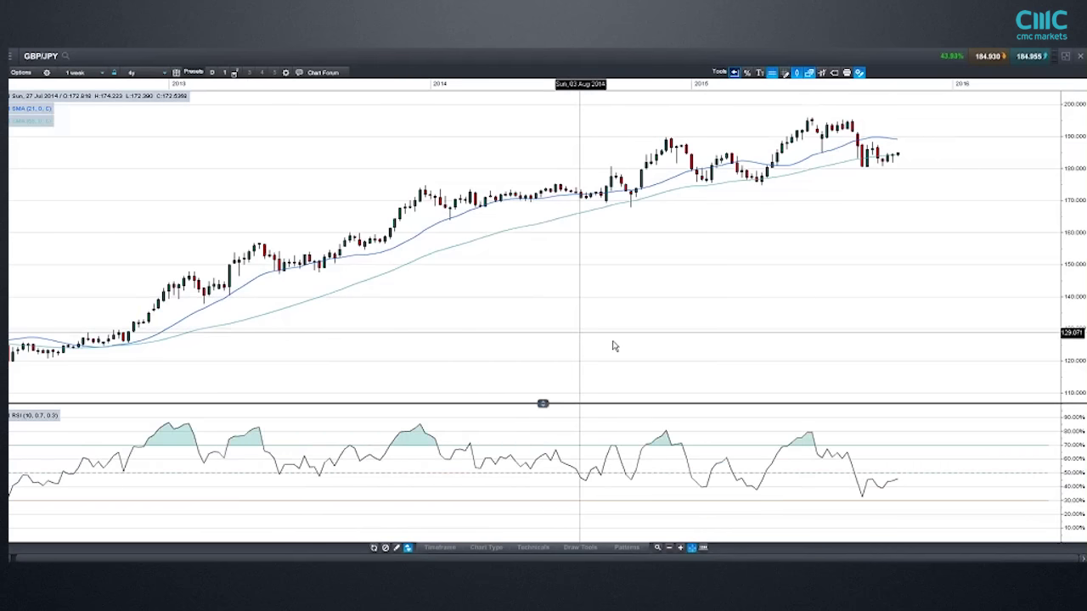
left_click(586, 549)
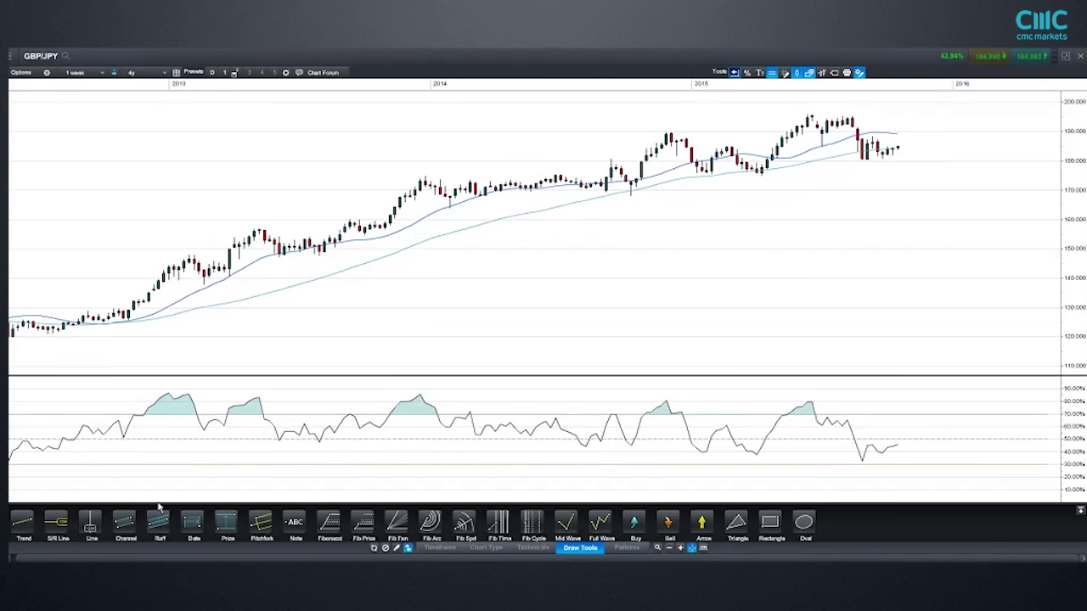
left_click(24, 526)
left_click_drag(303, 256, 987, 128)
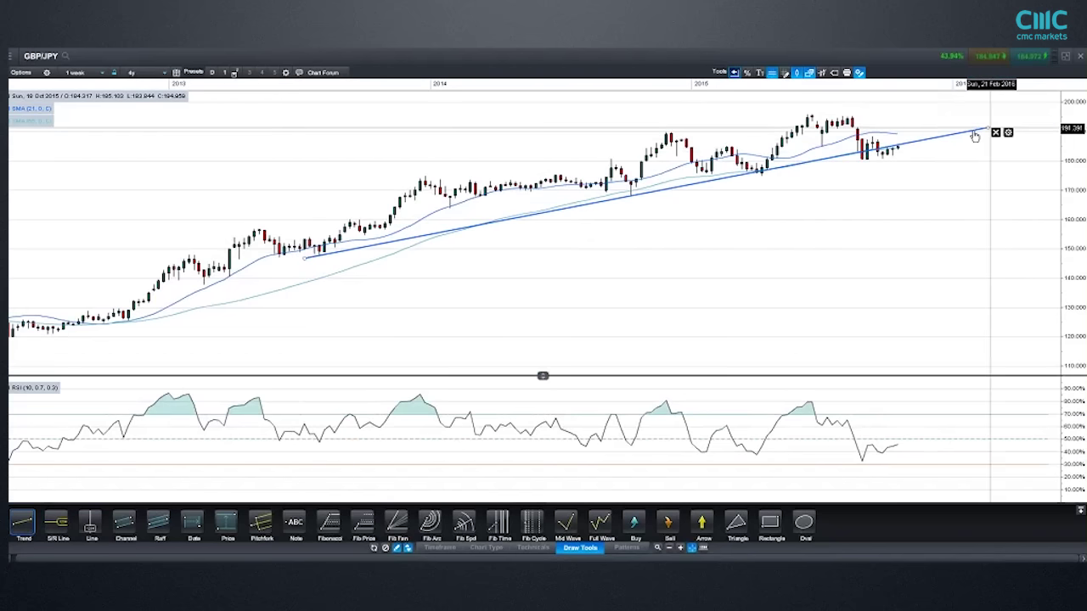
Adjust the trendline to run from about September 2014 to December 2015 beneath the autumn 2014 and 2015 lows.
left_click_drag(303, 256, 201, 285)
left_click_drag(987, 128, 920, 151)
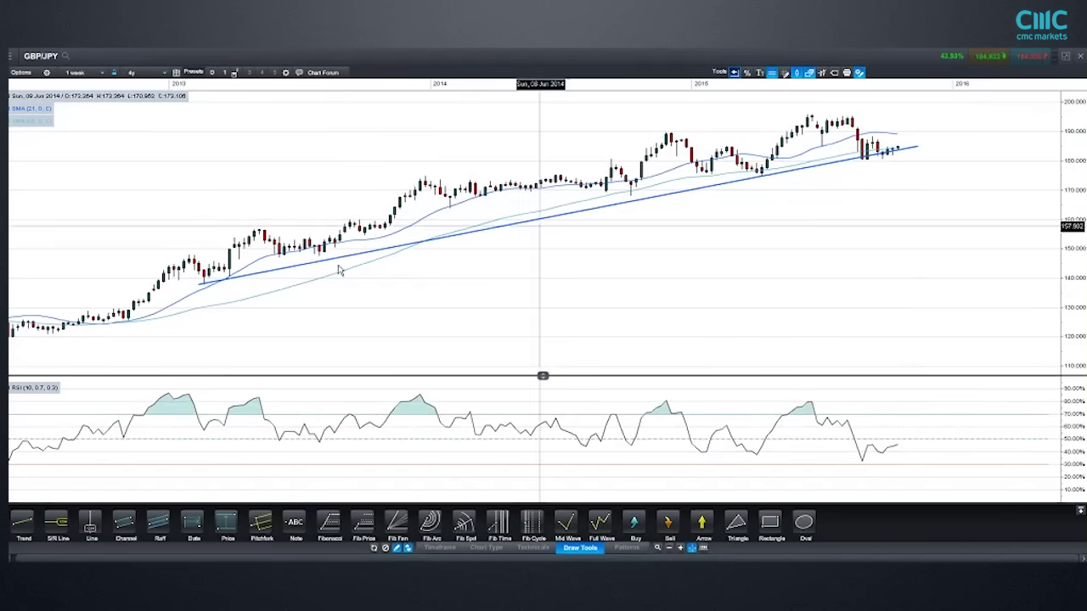
left_click_drag(193, 289, 200, 288)
left_click_drag(276, 282, 289, 260)
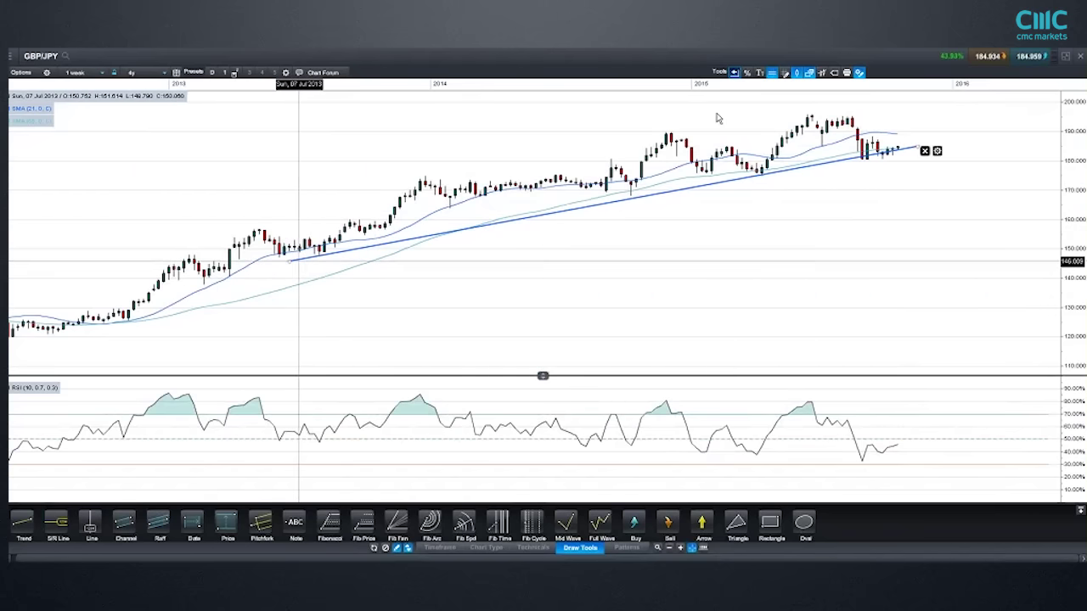
left_click_drag(917, 149, 925, 151)
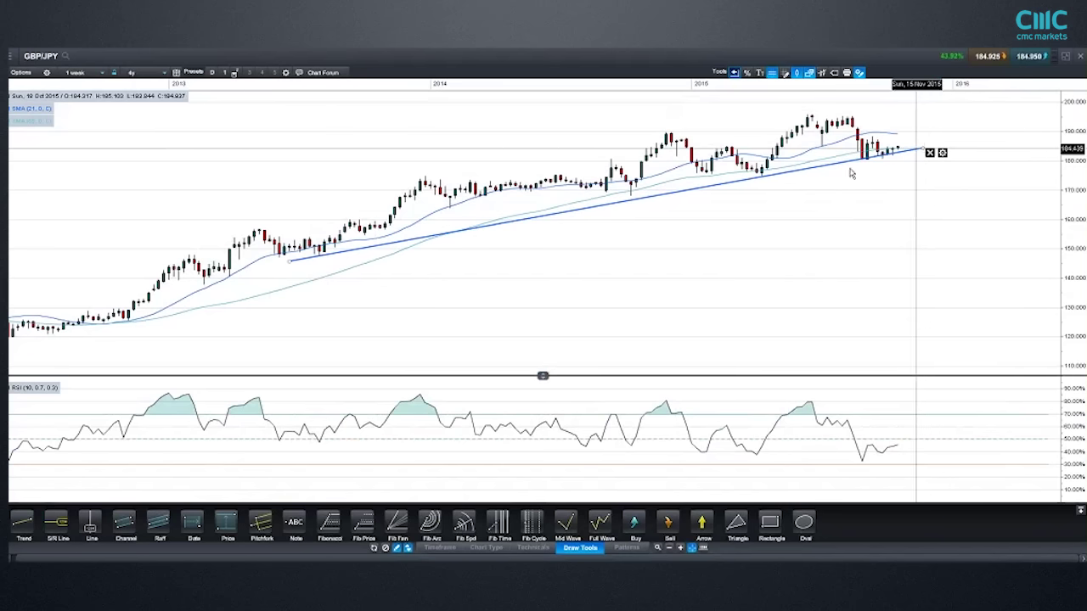
mouse_move(912, 152)
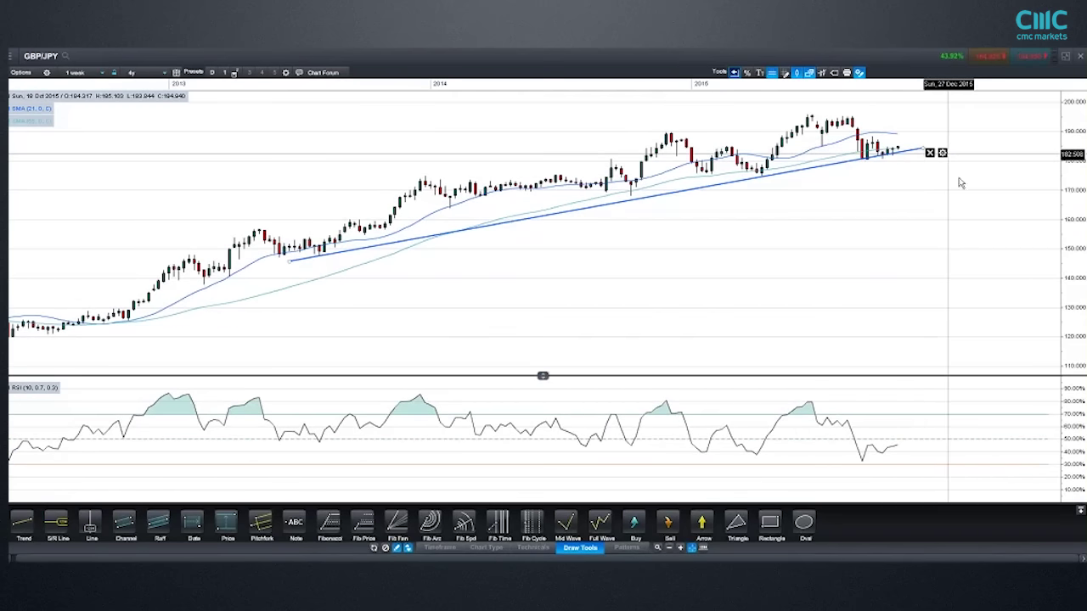
left_click_drag(312, 267, 609, 206)
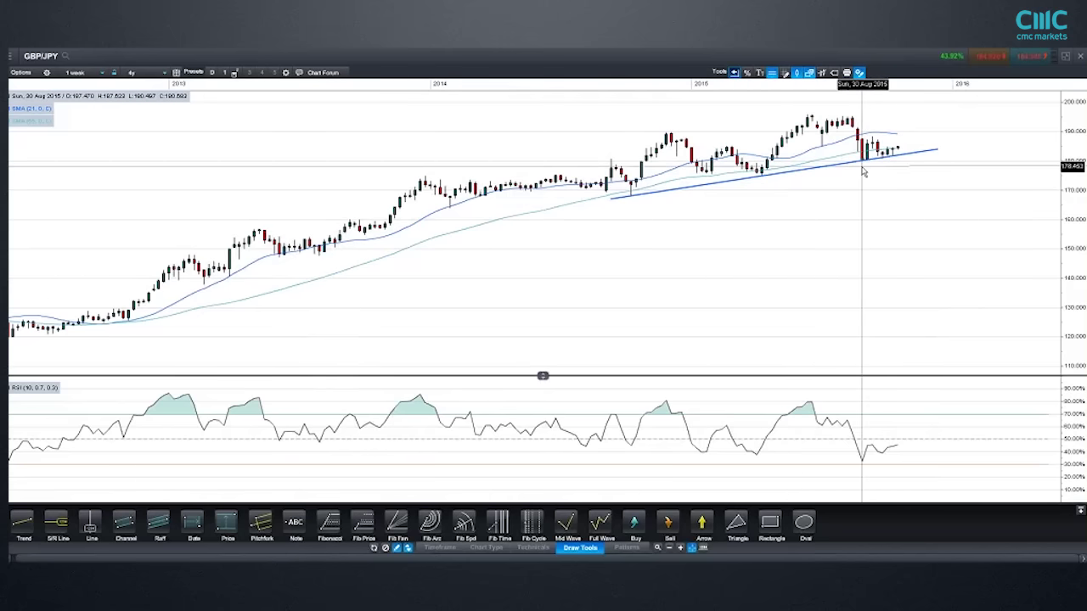
mouse_move(862, 164)
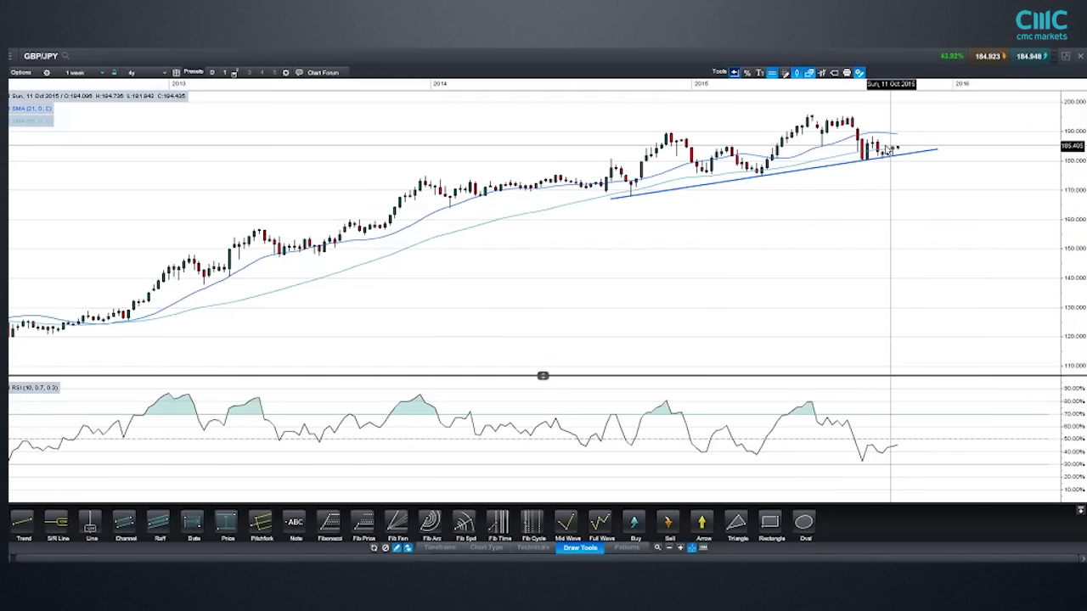
Set the GBP/JPY chart to the 1-day interval and draw a falling trendline from the mid-August 2015 highs to about mid-October.
left_click(83, 72)
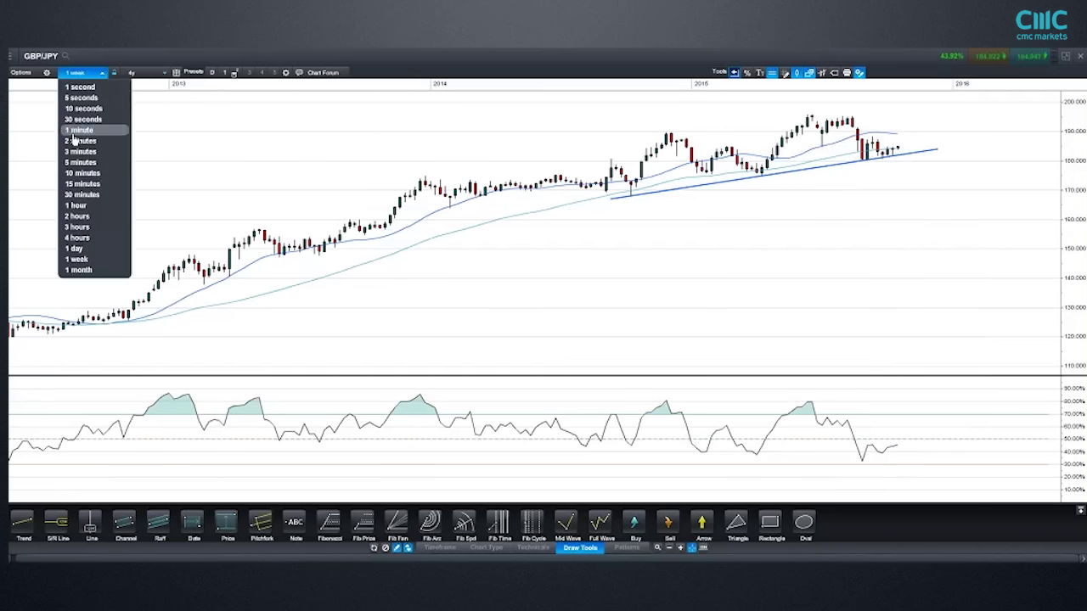
left_click(92, 250)
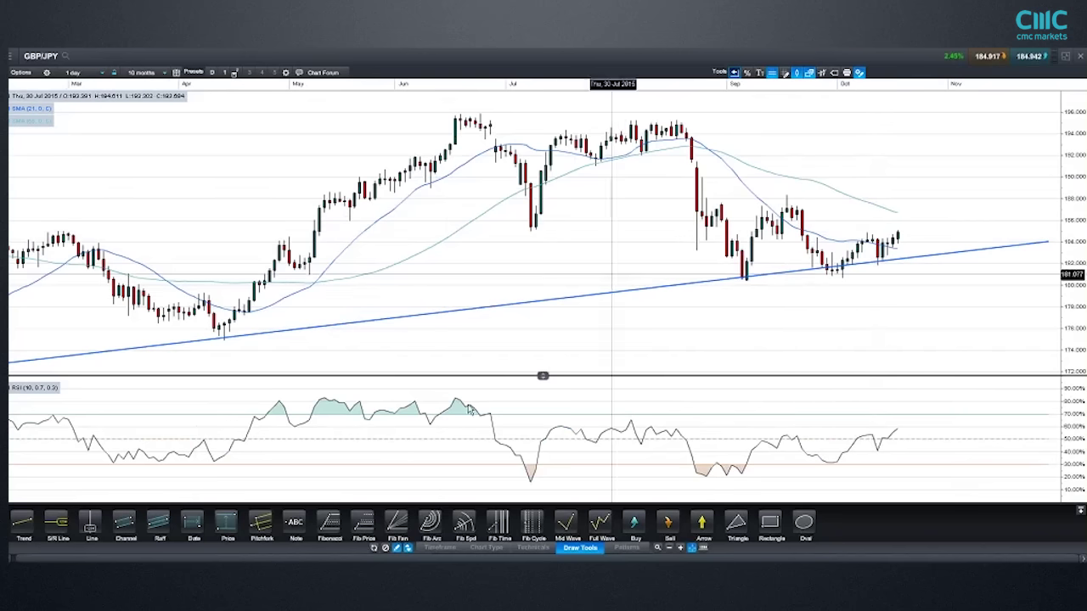
left_click(24, 524)
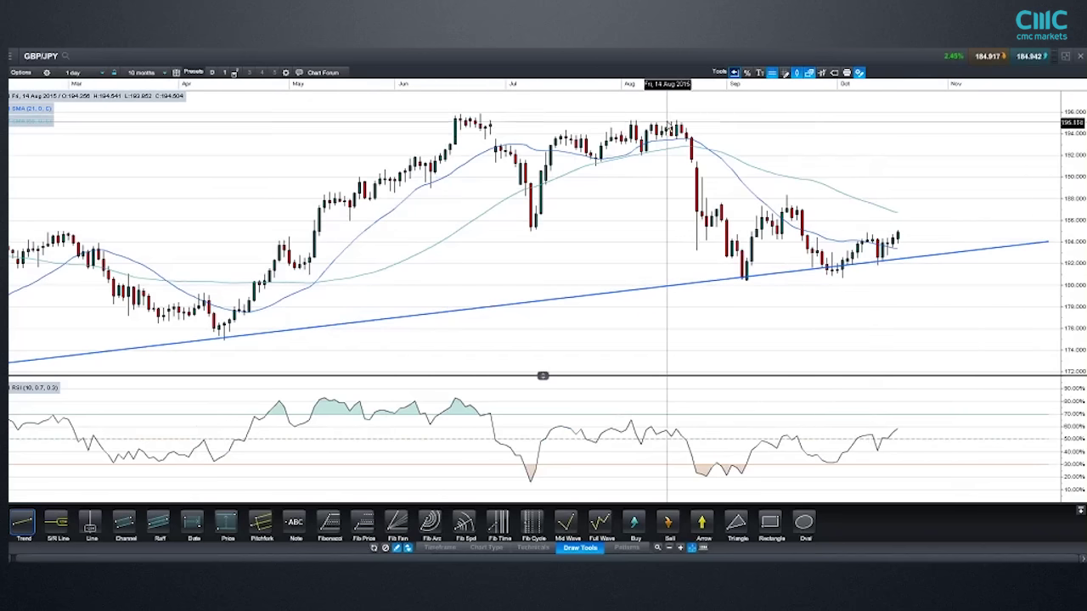
left_click_drag(671, 122, 811, 188)
left_click_drag(851, 224, 902, 275)
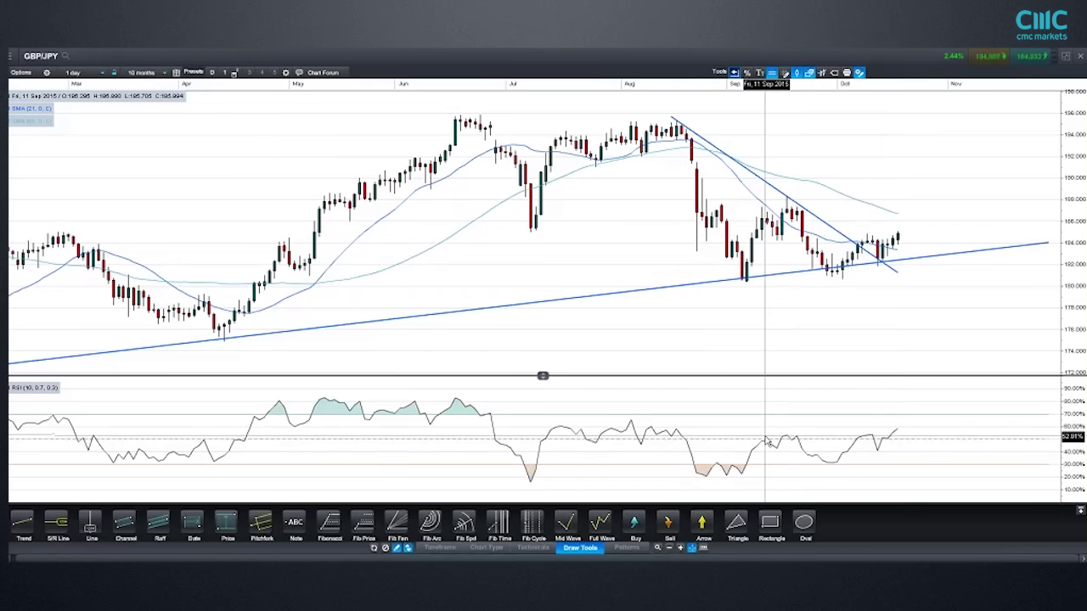
mouse_move(767, 441)
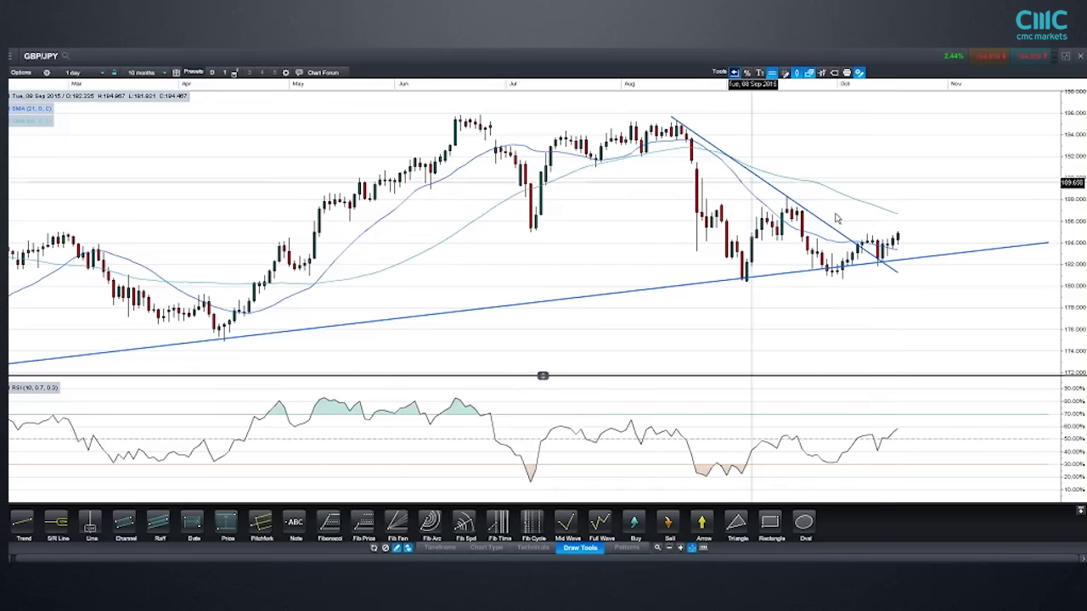
Return the GBP/JPY chart to the 1-week interval, then restore its window size and close it.
left_click(80, 72)
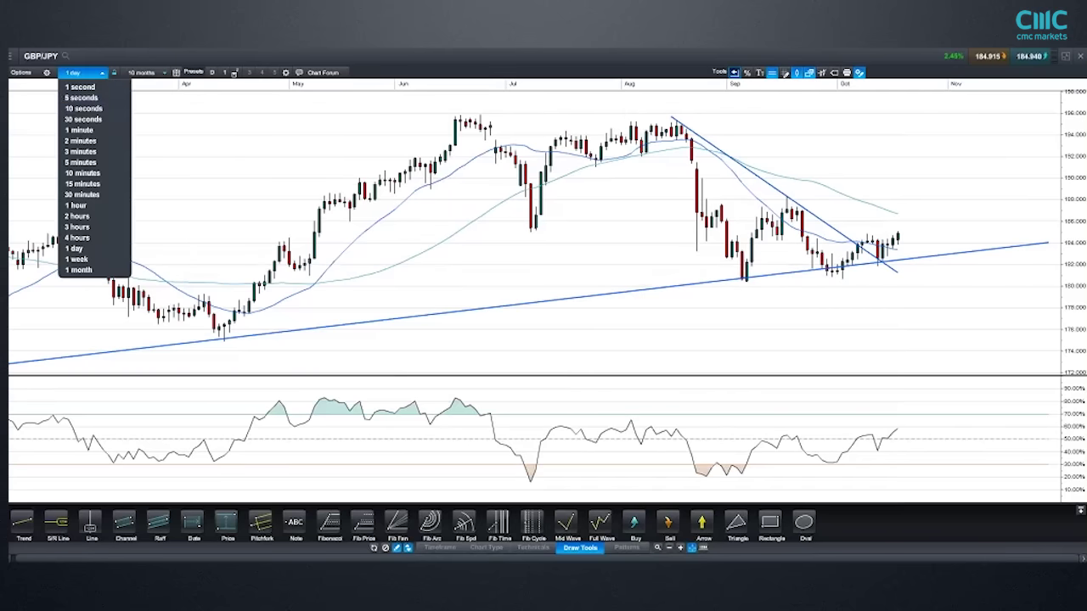
left_click(76, 259)
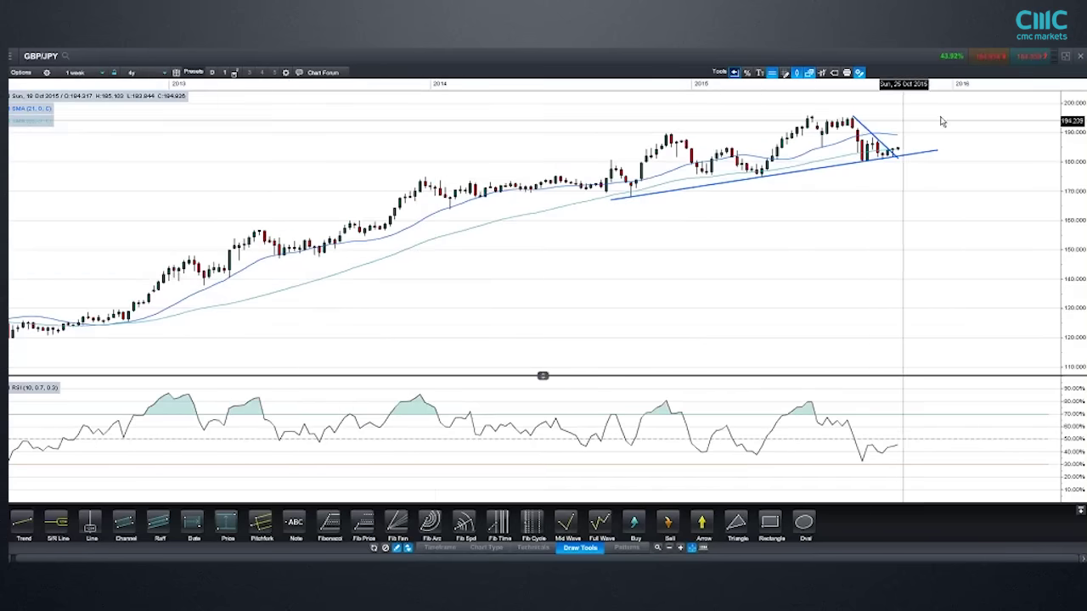
mouse_move(887, 209)
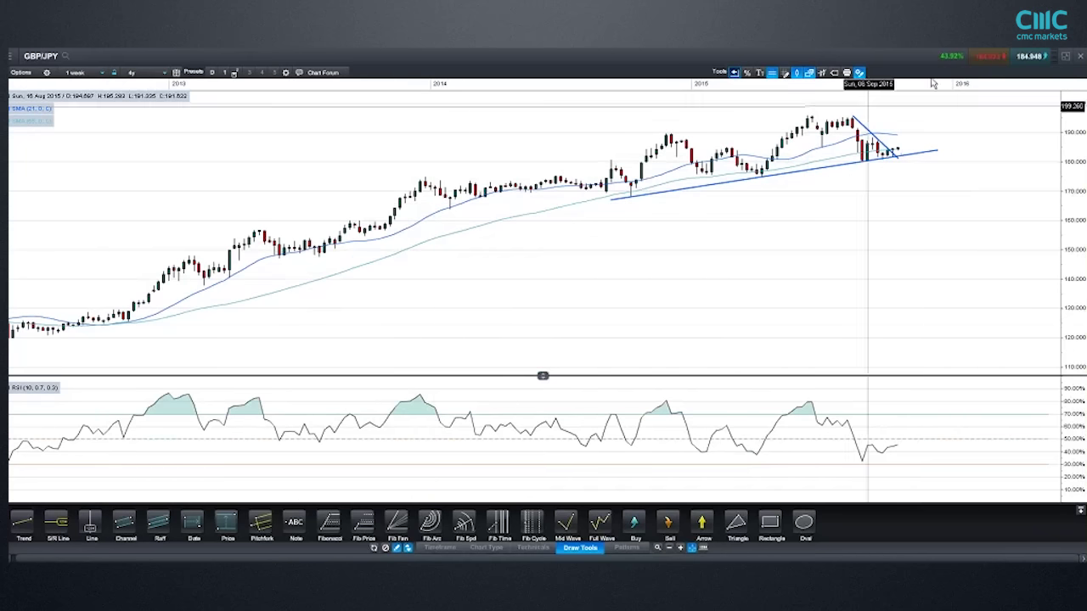
left_click(1066, 57)
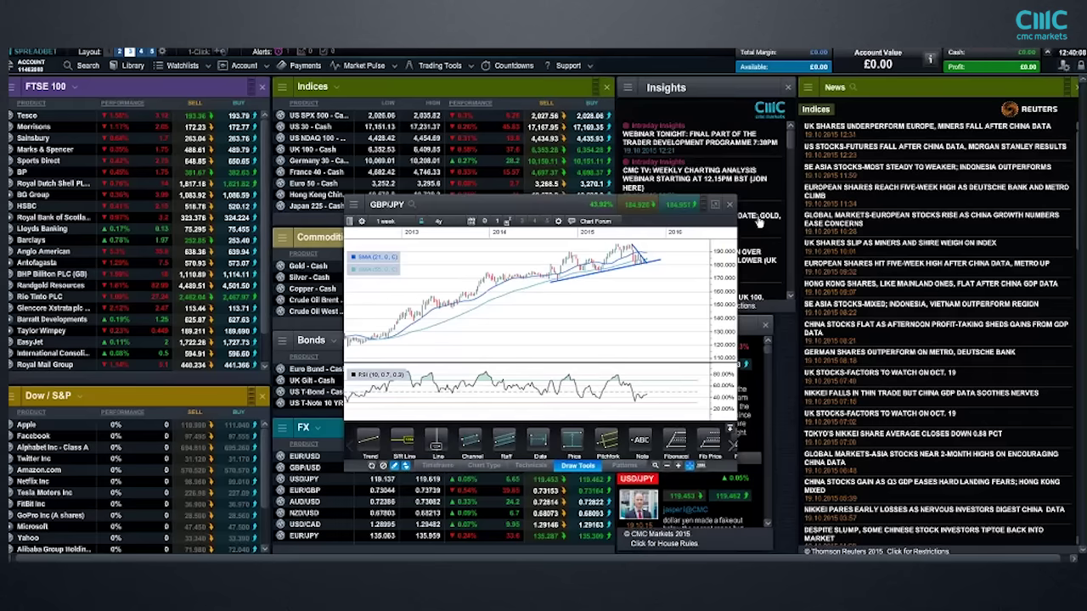
left_click(728, 205)
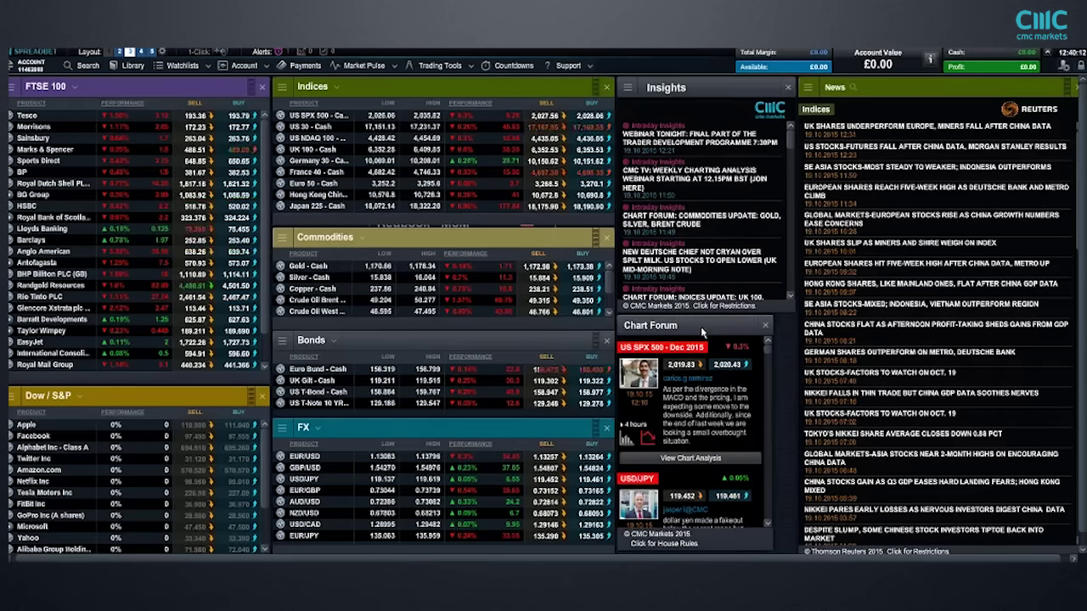
Open the Gold - Cash chart from the Commodities watchlist, hide its Chart Forum and maximize it.
right_click(275, 265)
left_click(343, 314)
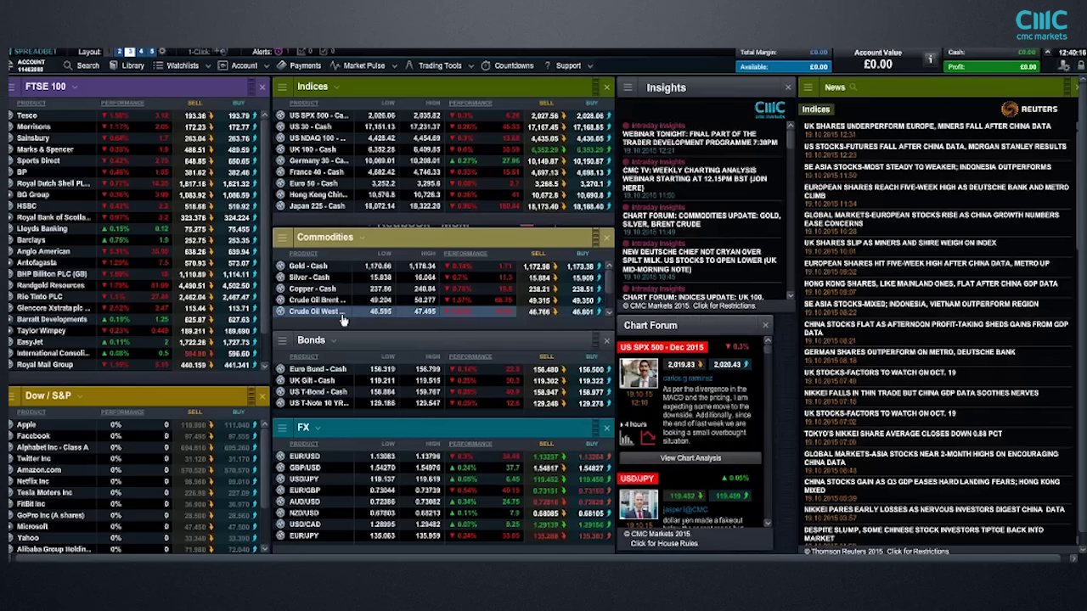
mouse_move(356, 328)
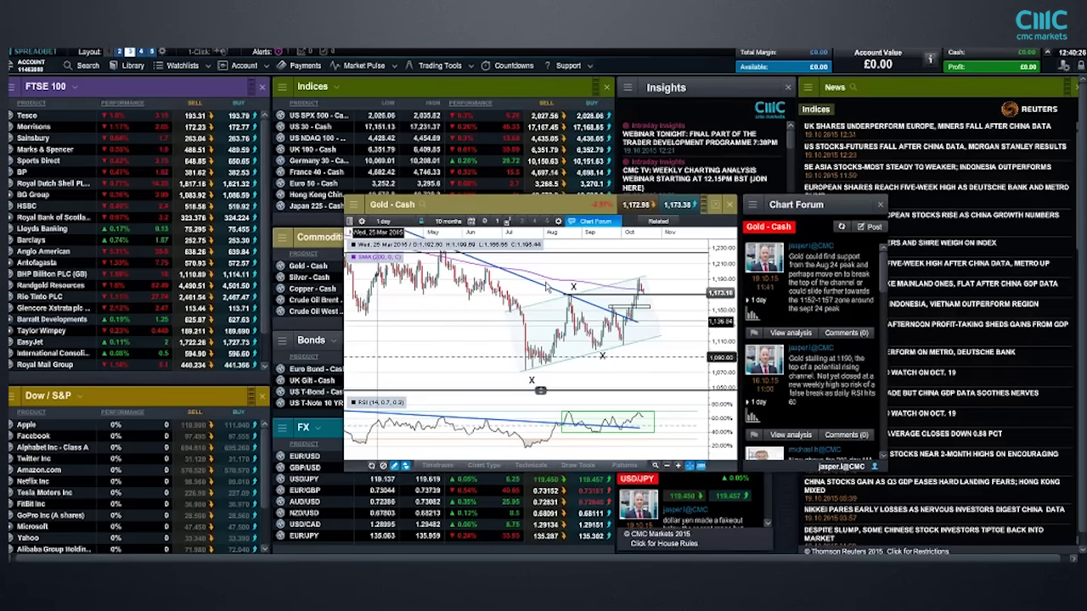
left_click(881, 204)
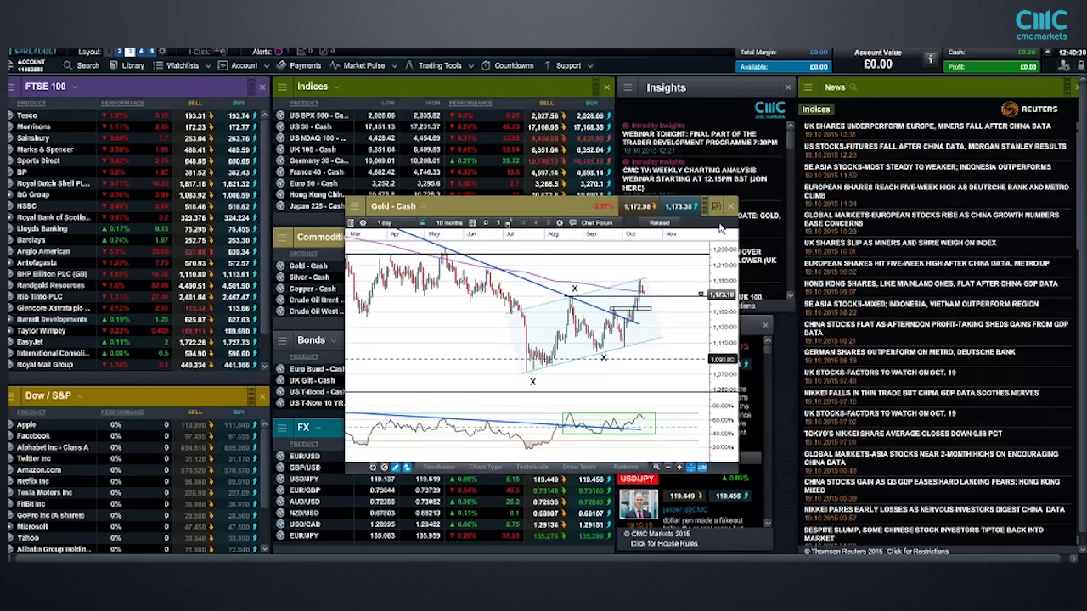
left_click(716, 206)
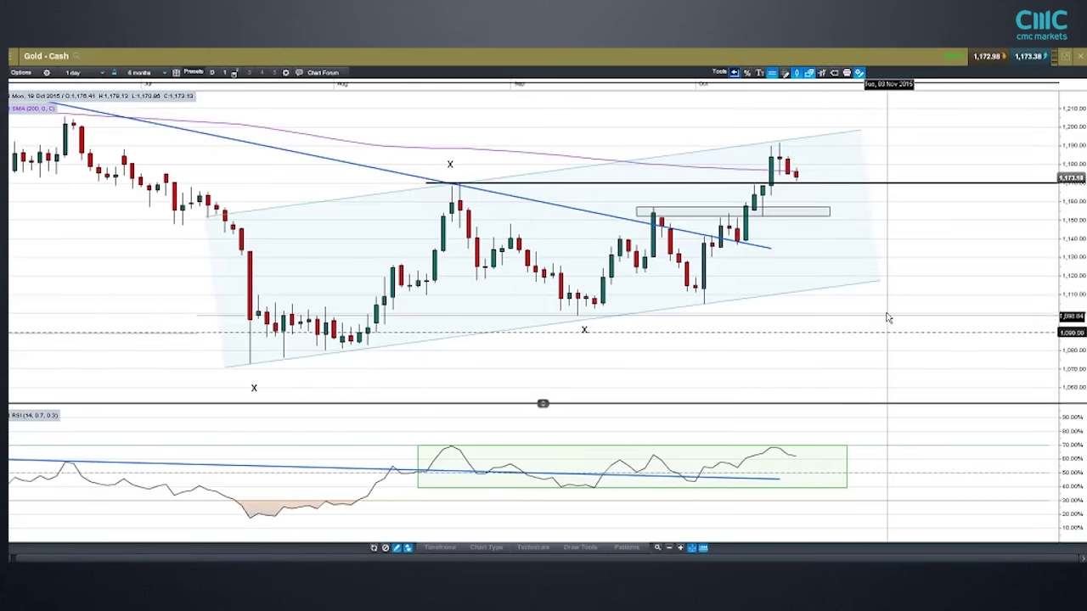
Display the drawing tools on the daily gold chart and examine the rising channel, August peak line and support zone below it.
scroll(888, 315, "down", 2)
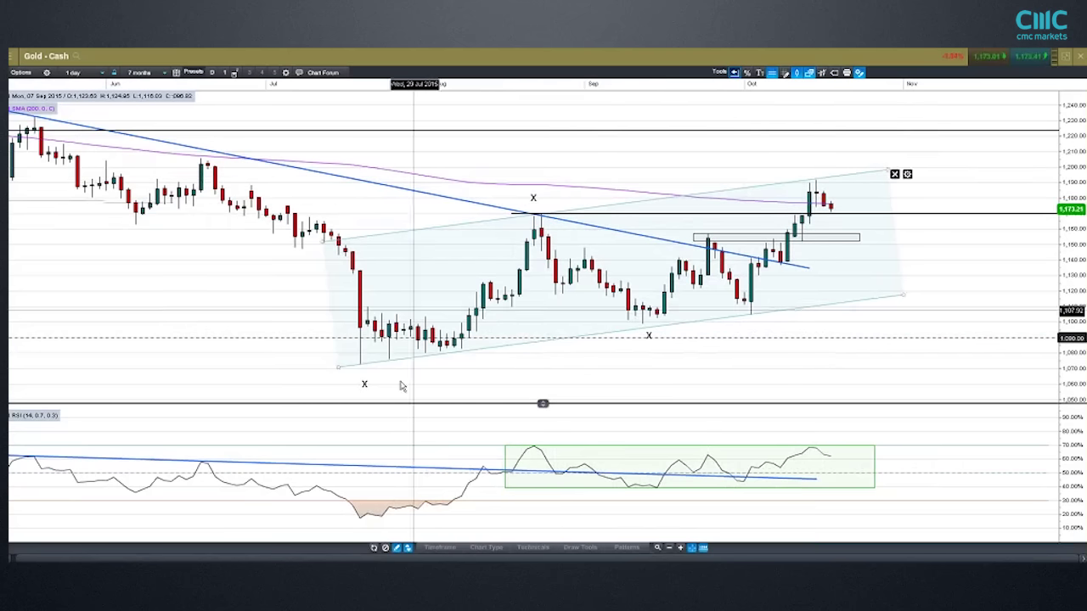
left_click(580, 547)
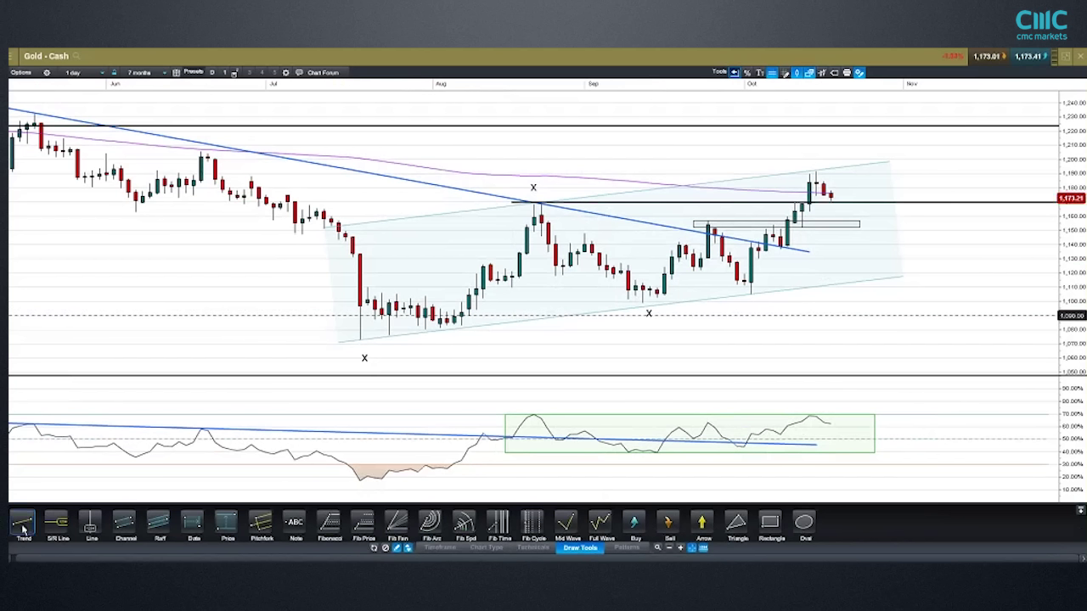
left_click(838, 281)
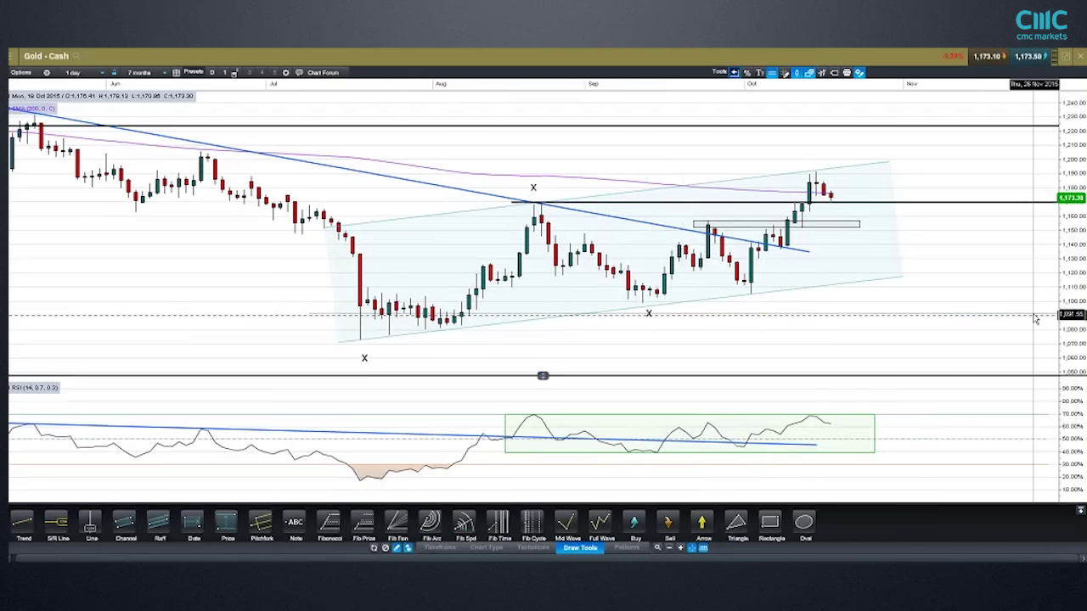
mouse_move(832, 178)
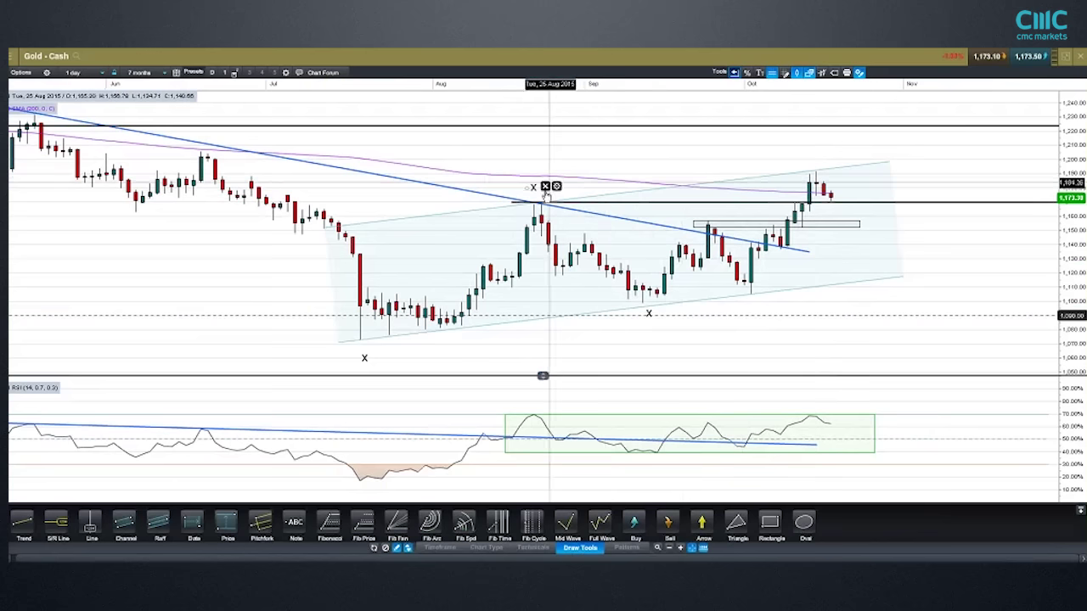
mouse_move(535, 205)
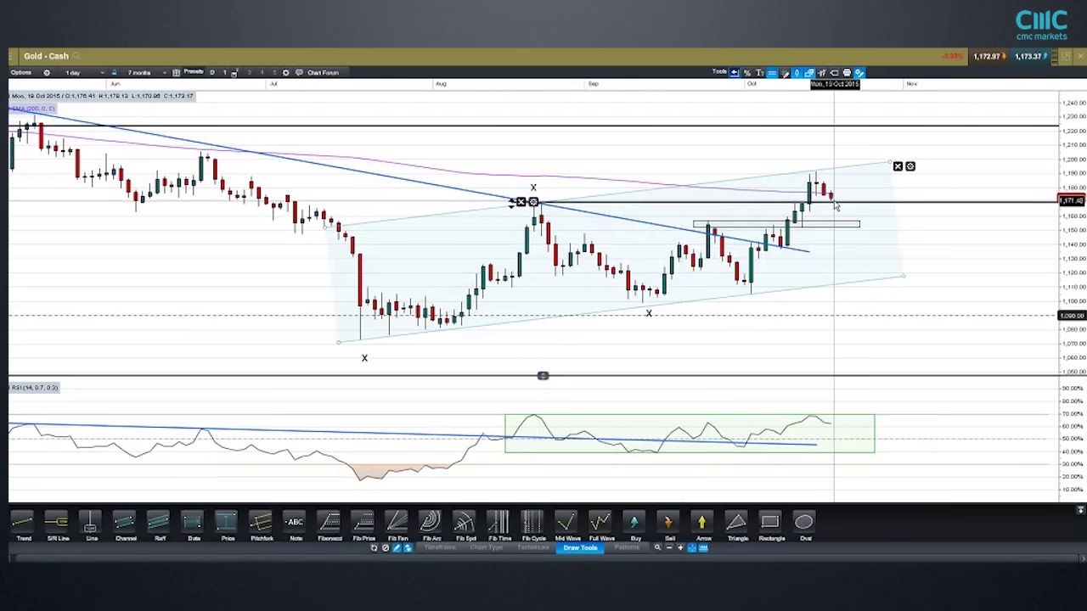
mouse_move(836, 207)
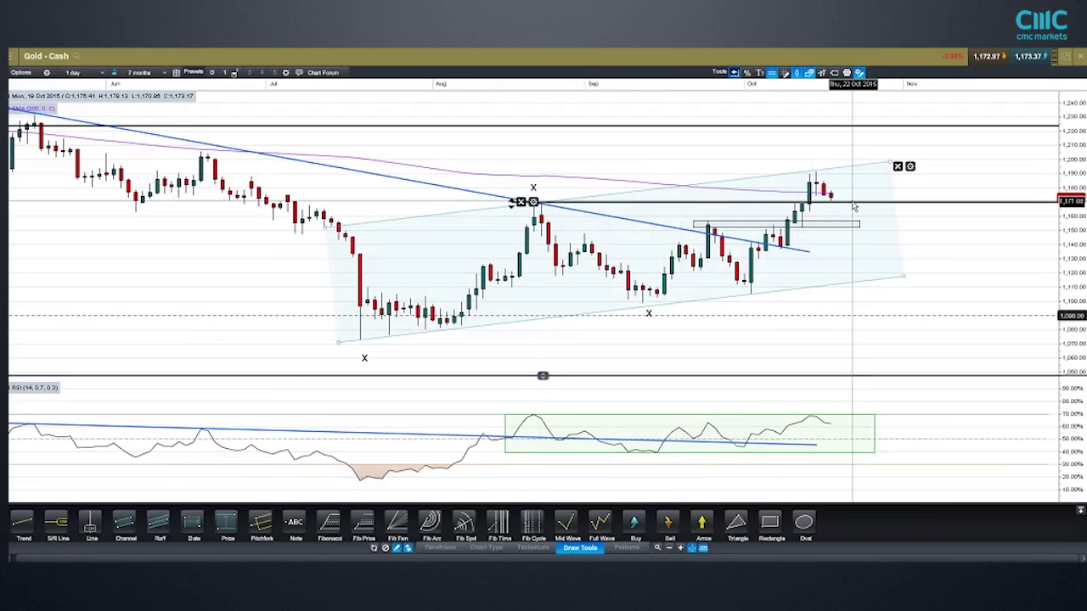
mouse_move(850, 230)
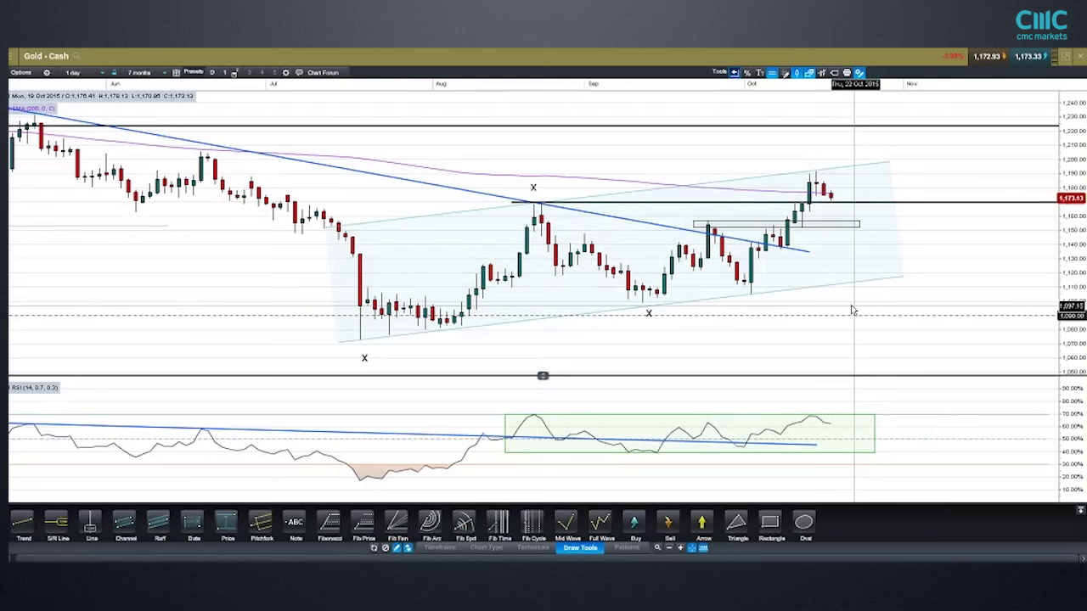
Show the Chart Forum beside the gold chart and set the chart to the 1-week interval.
left_click(328, 73)
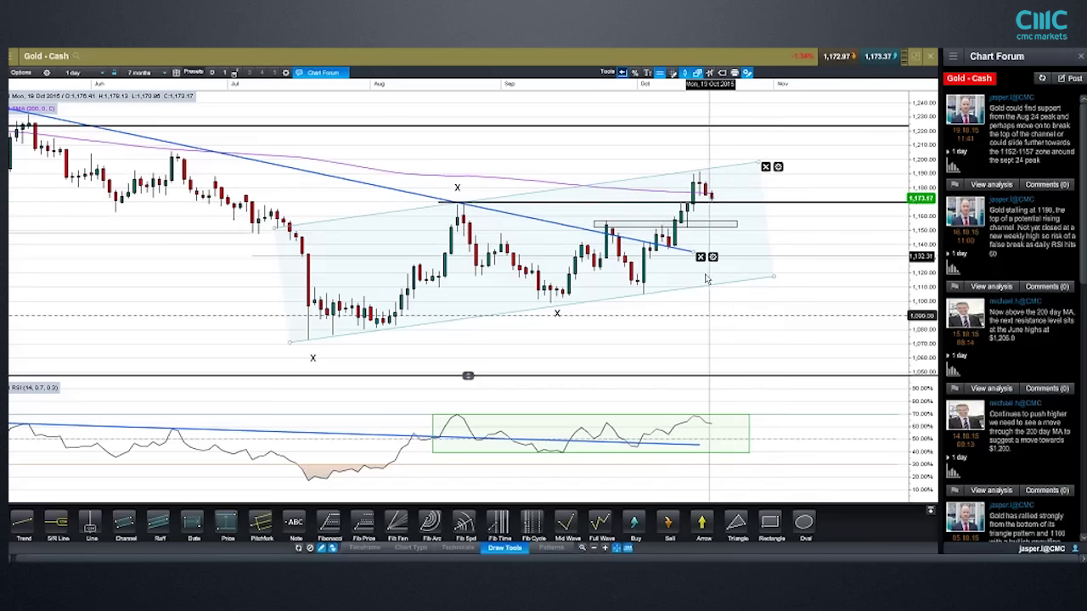
left_click(79, 73)
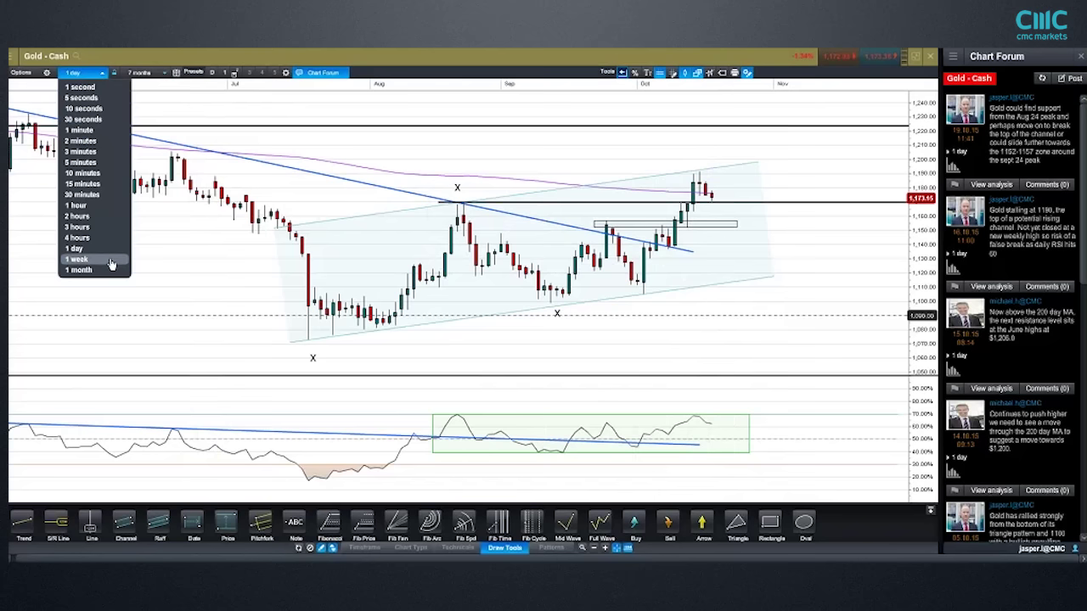
left_click(109, 261)
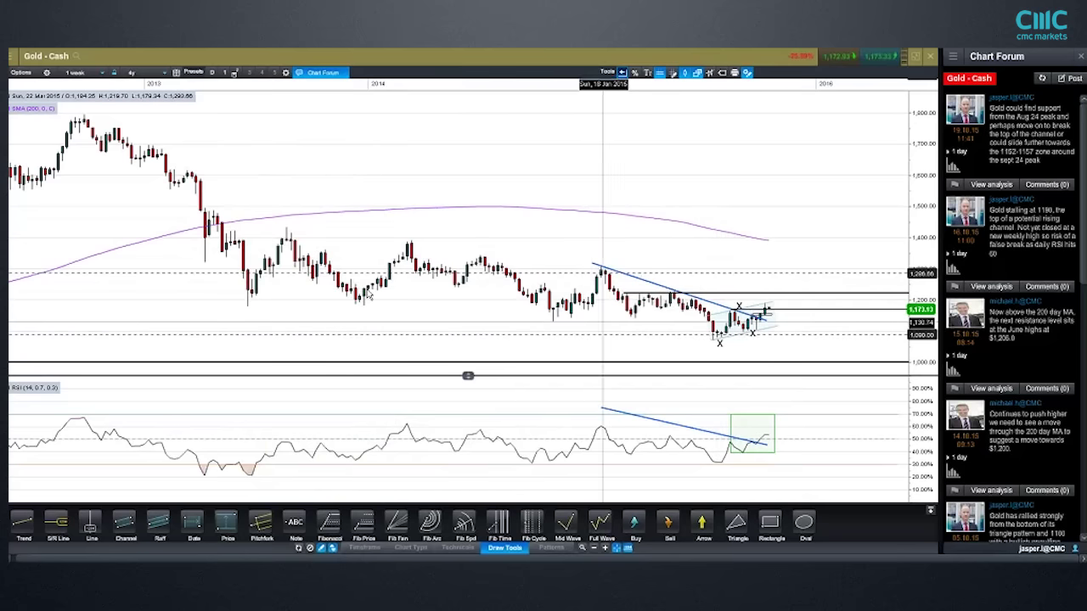
Draw a falling channel on gold from the August 2013 high to about April 2016, with its lower line along the 2014 and 2015 lows.
mouse_move(774, 321)
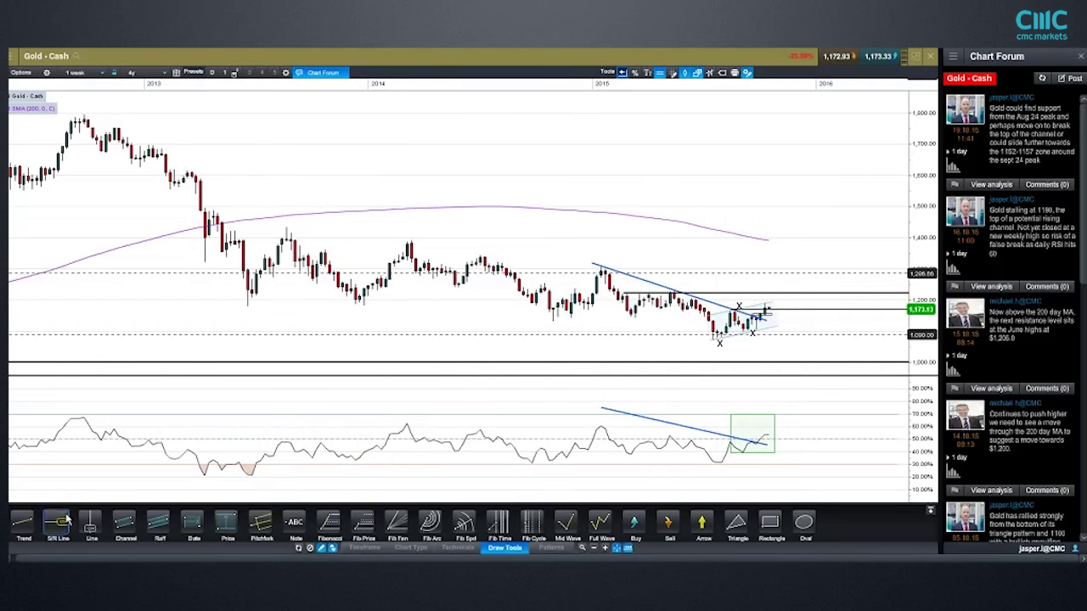
left_click(288, 227)
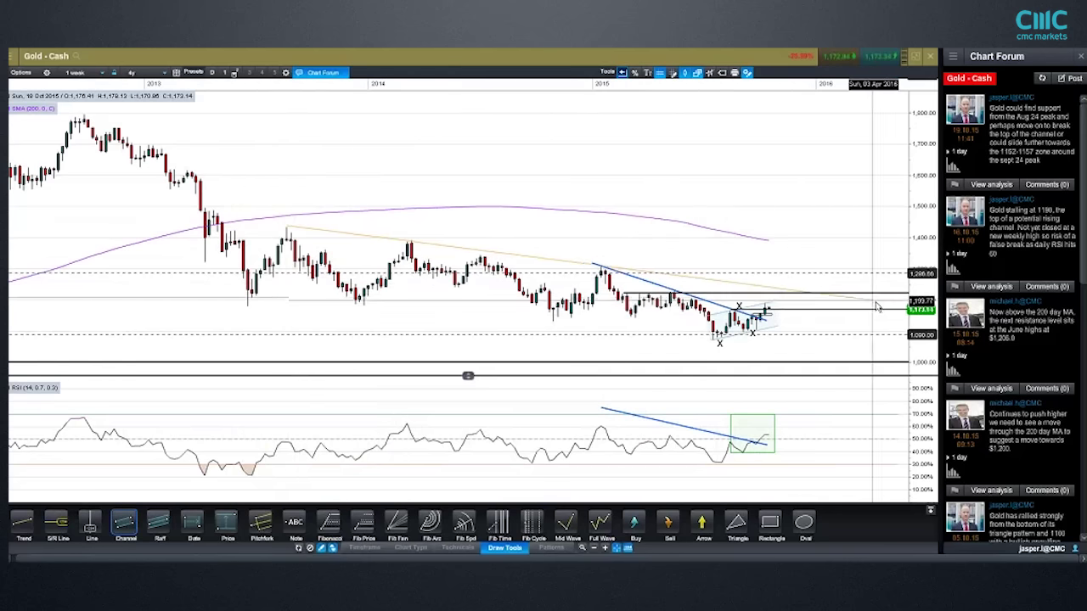
left_click(828, 364)
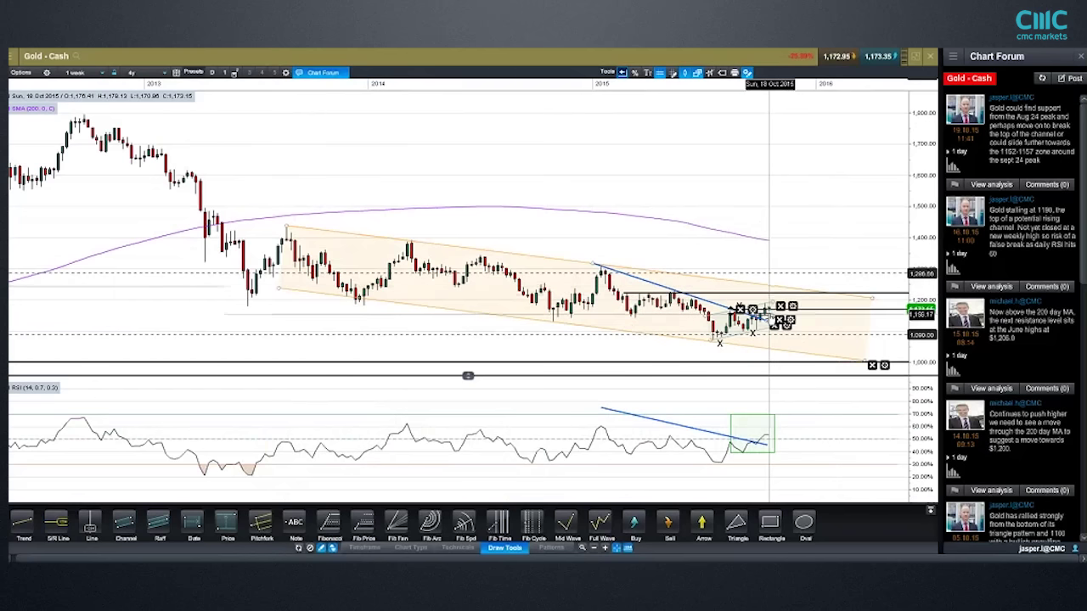
left_click_drag(781, 292, 777, 300)
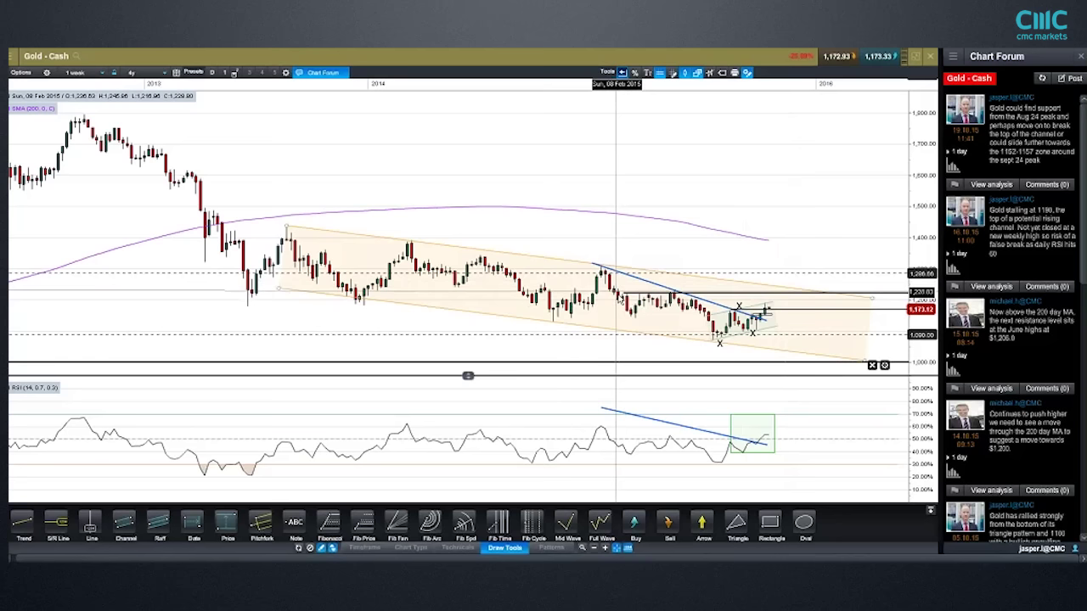
mouse_move(625, 294)
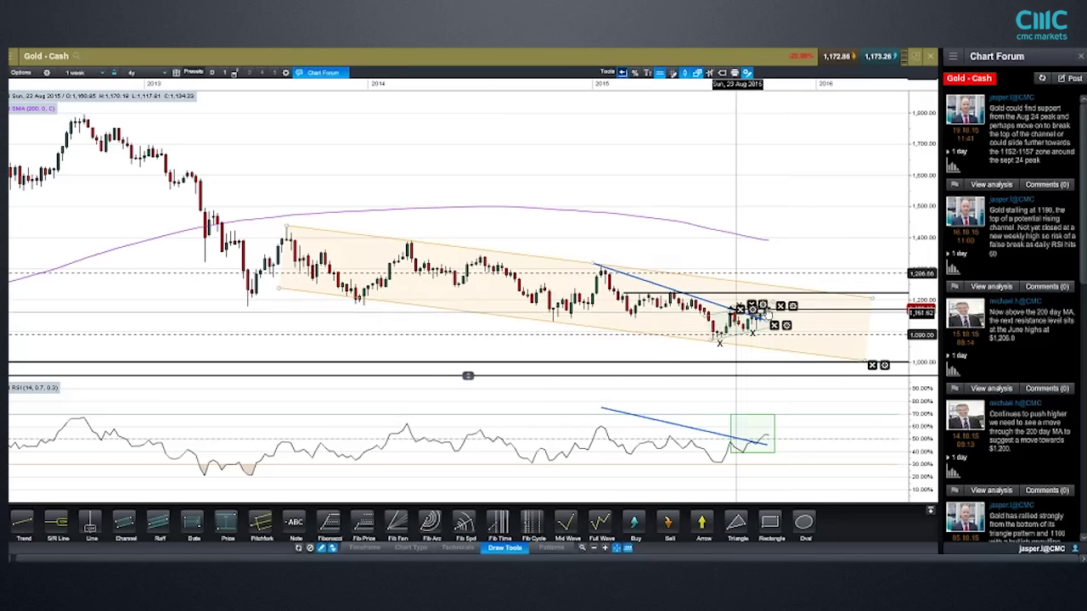
left_click_drag(782, 293, 765, 309)
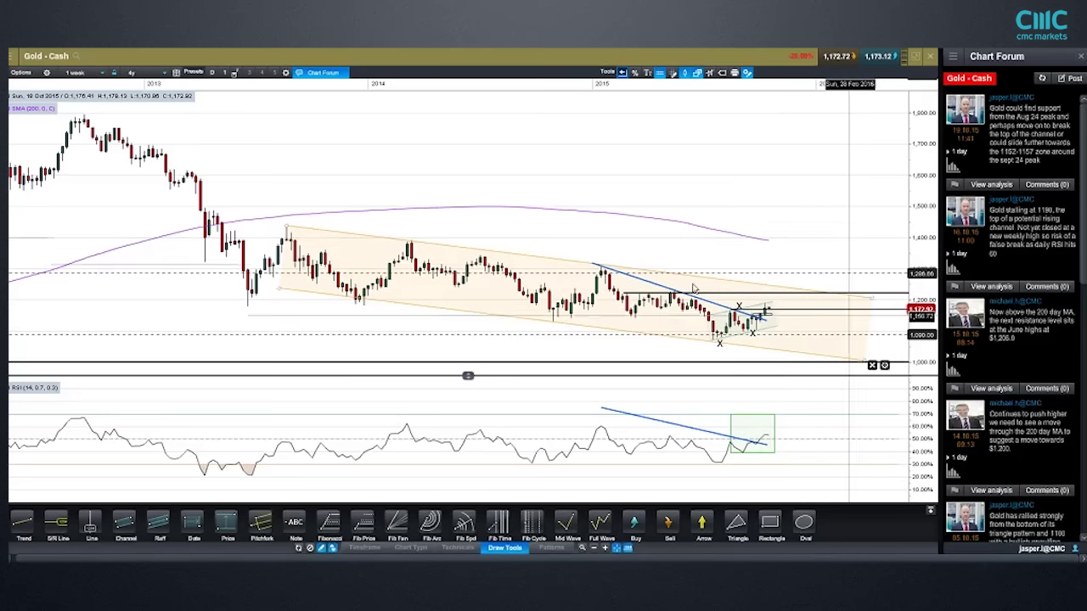
Return the gold chart to the 1-day interval, then close it.
left_click(80, 72)
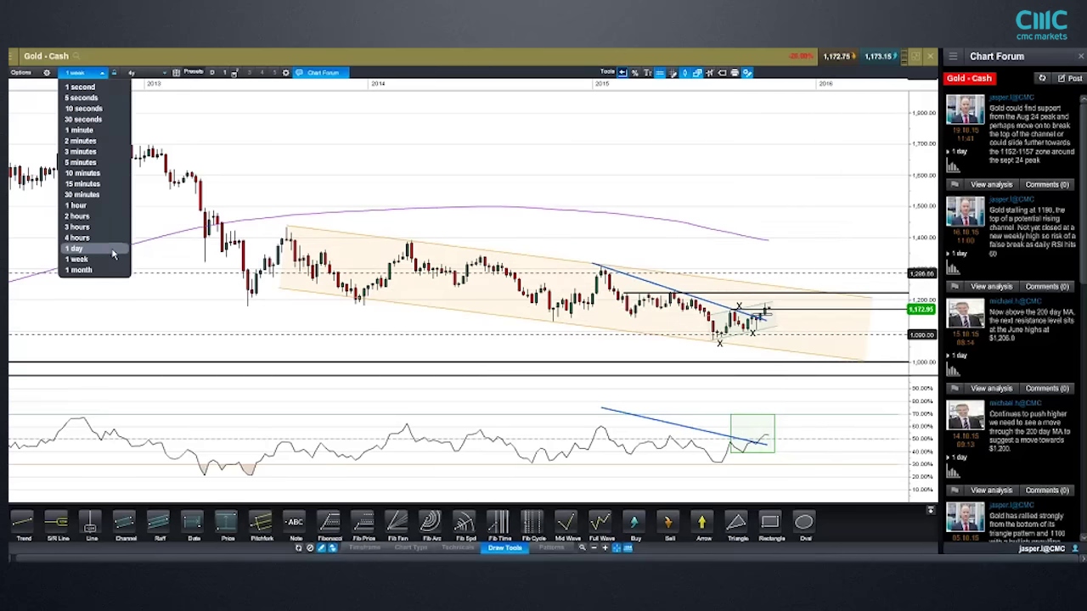
left_click(74, 249)
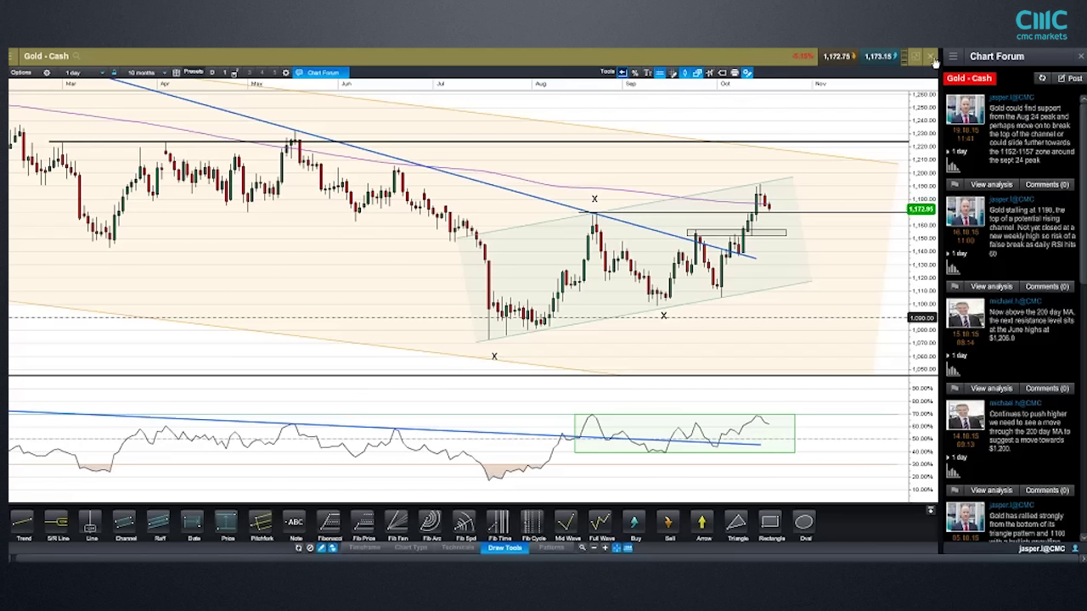
left_click(932, 58)
Open the Silver - Cash chart from the Commodities watchlist, hide its Chart Forum and maximize it.
right_click(308, 278)
left_click(308, 291)
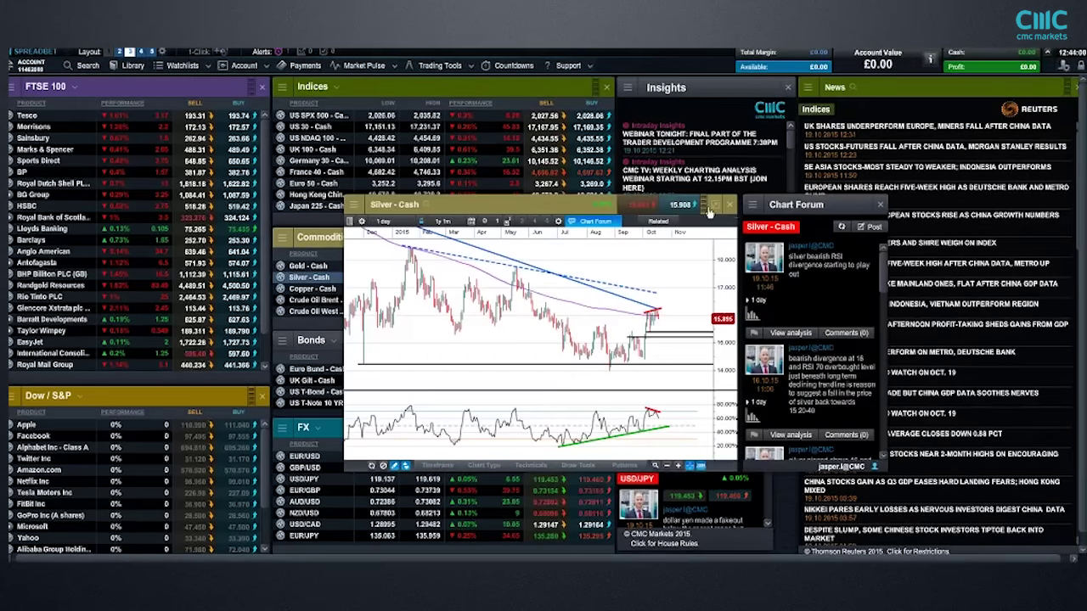
left_click(710, 209)
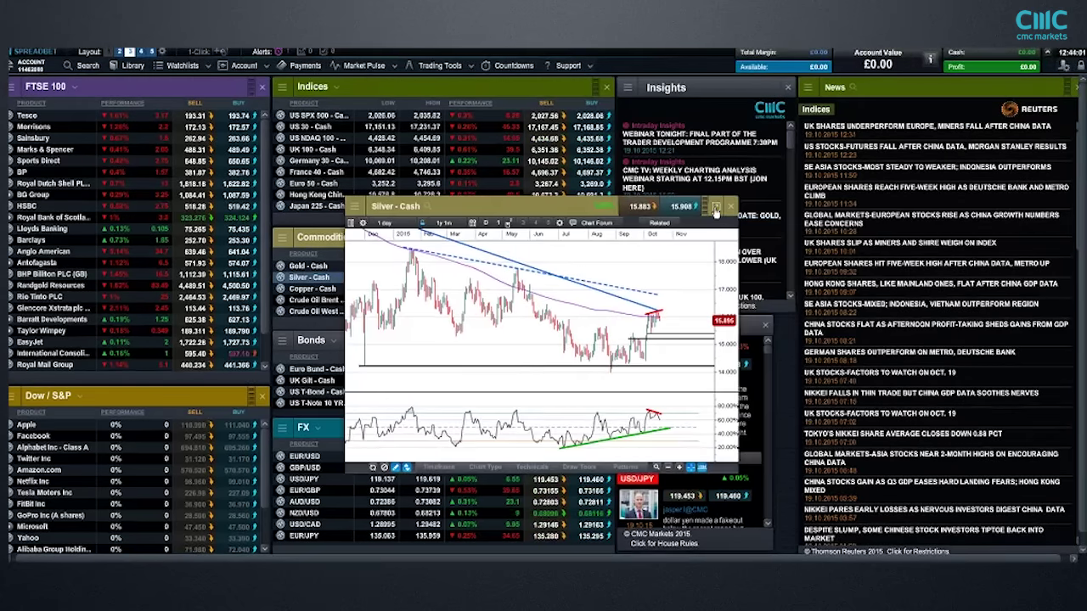
left_click(716, 209)
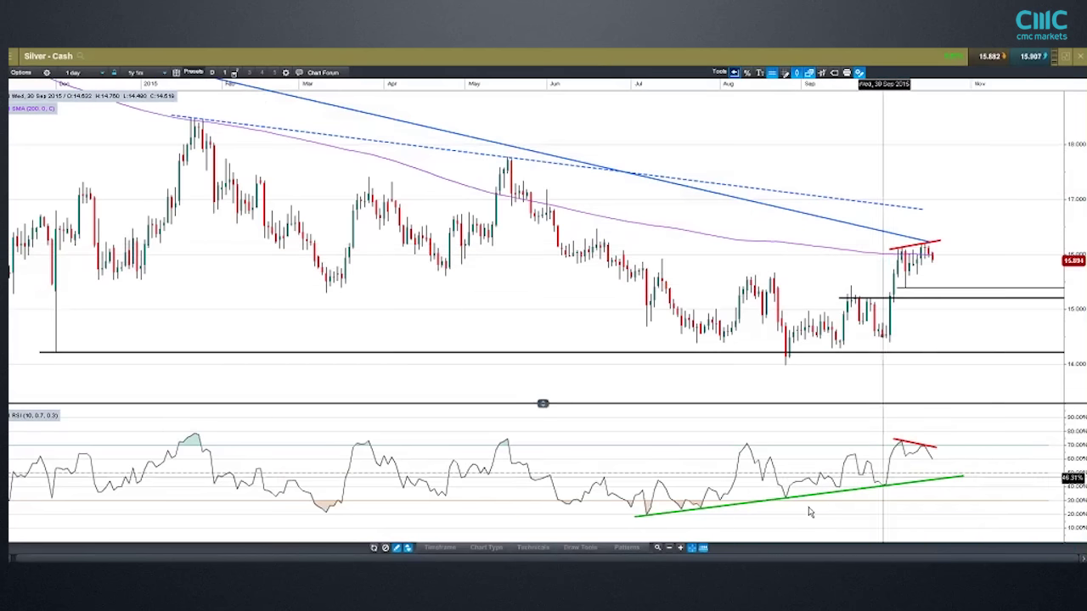
Examine silver's October price and RSI trendlines, and view the same chart at the 1-week interval.
left_click(893, 440)
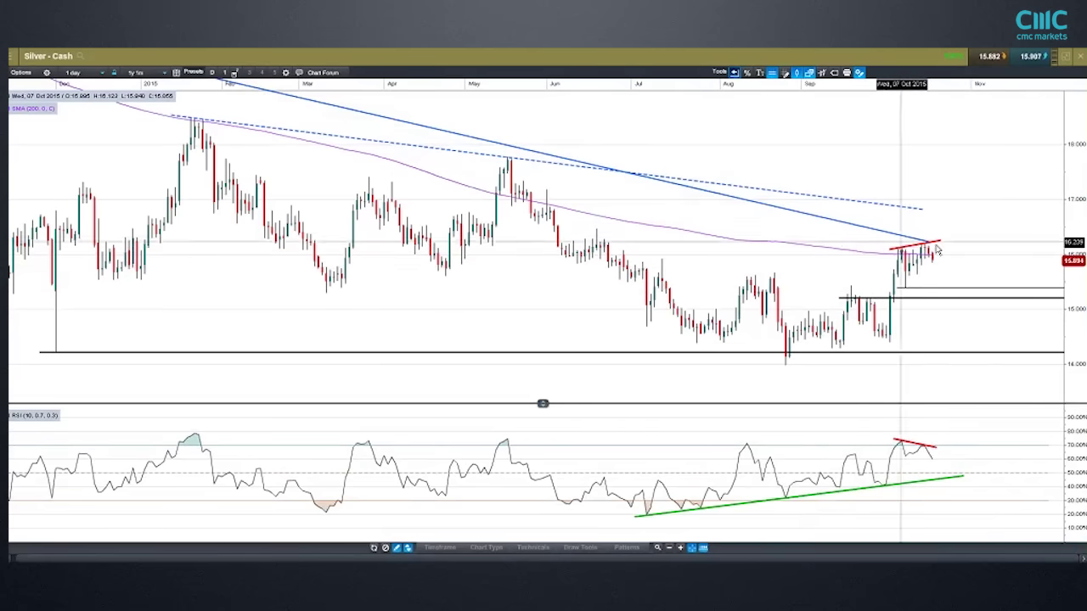
left_click(81, 75)
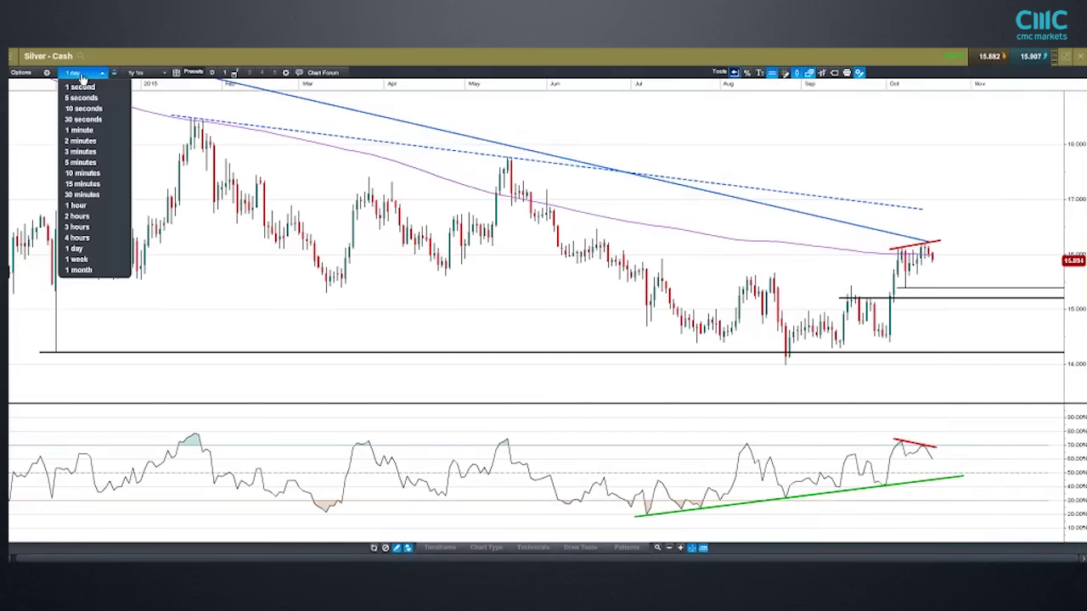
left_click(88, 261)
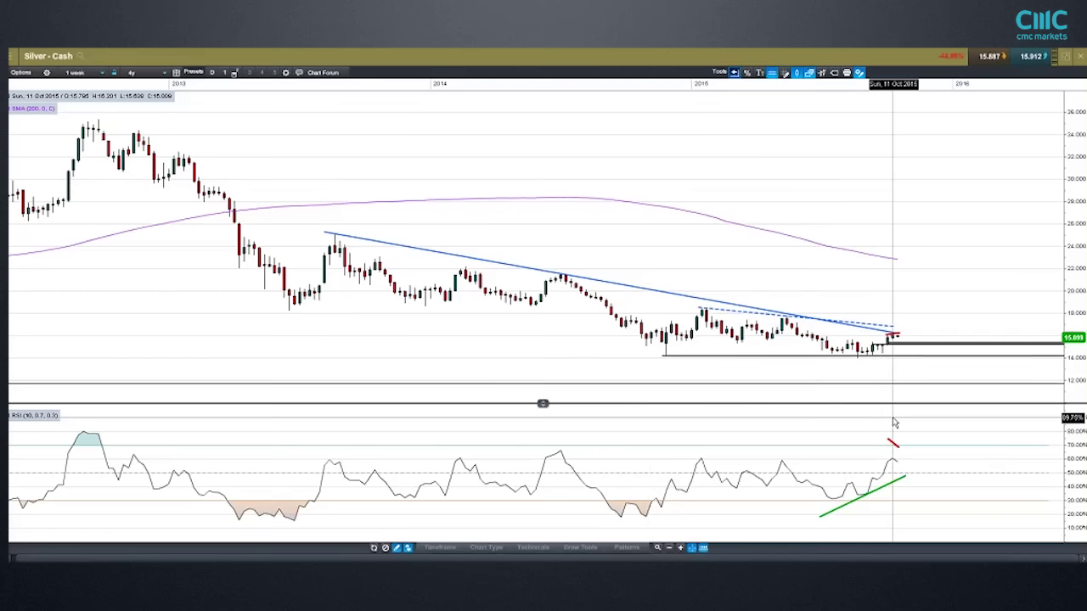
mouse_move(893, 422)
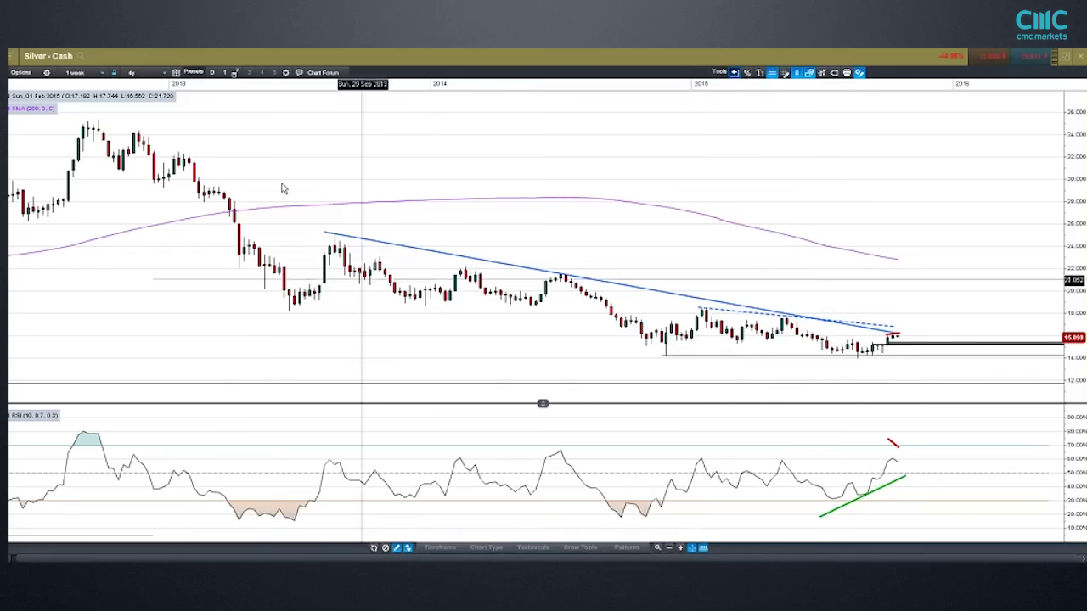
Return the silver chart to the 1-day interval to check its October RSI line and nearby support lines, and close it.
left_click(79, 73)
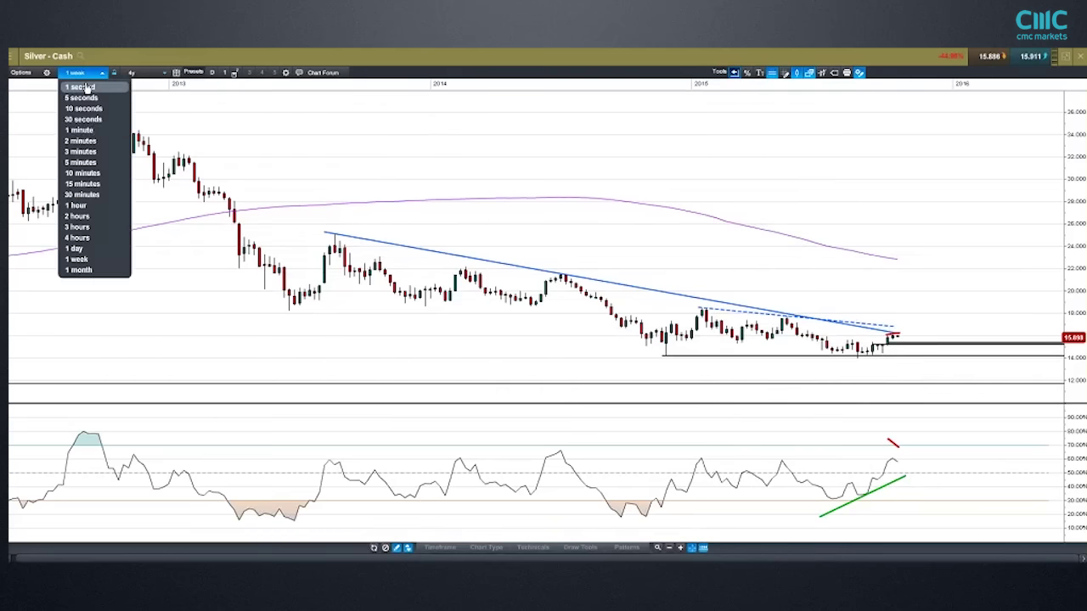
left_click(105, 252)
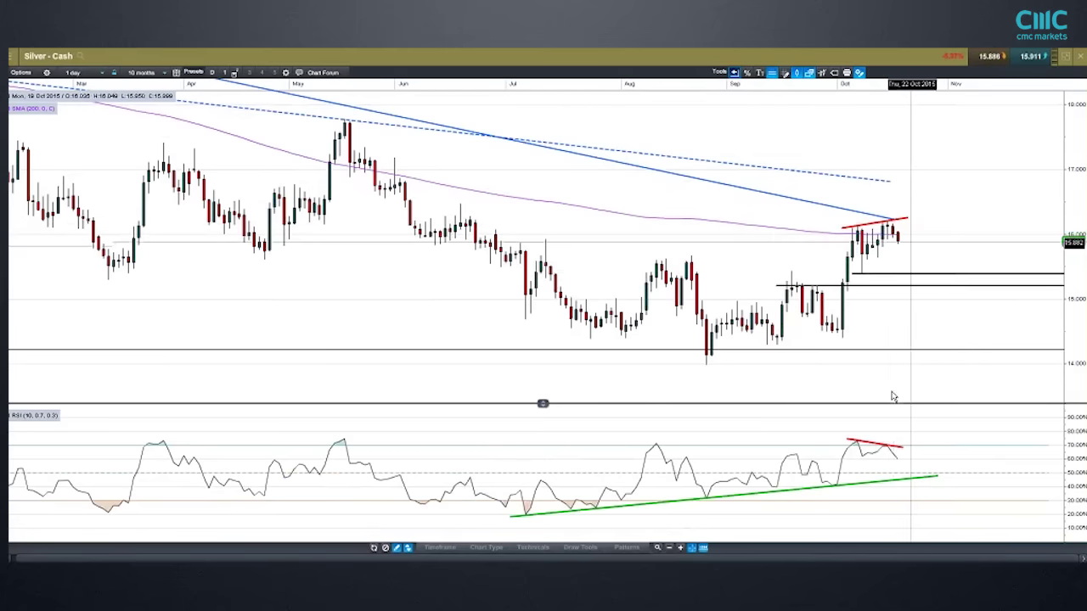
mouse_move(887, 448)
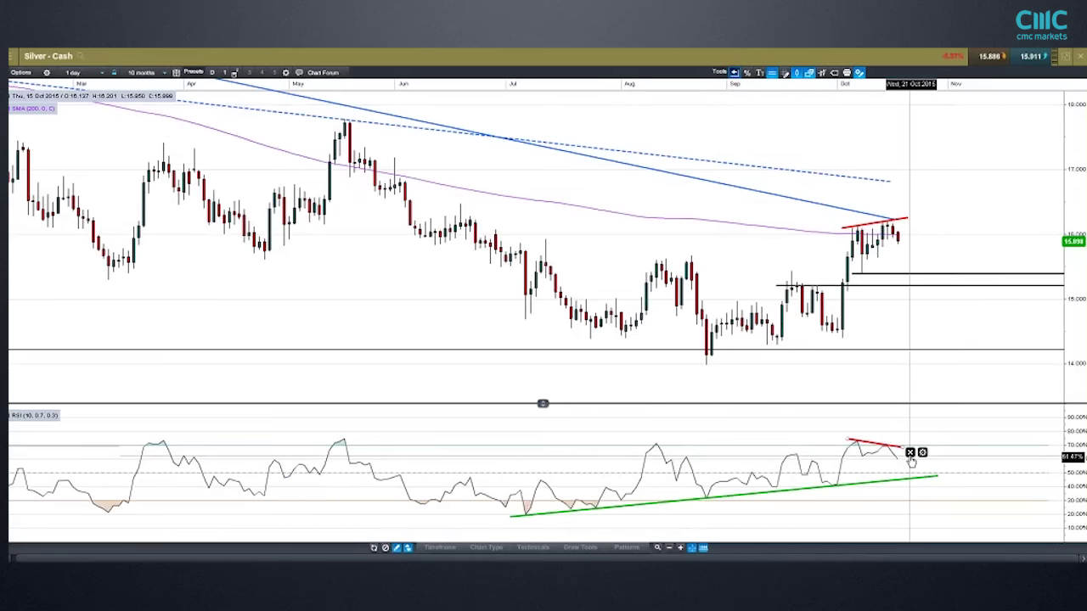
mouse_move(903, 484)
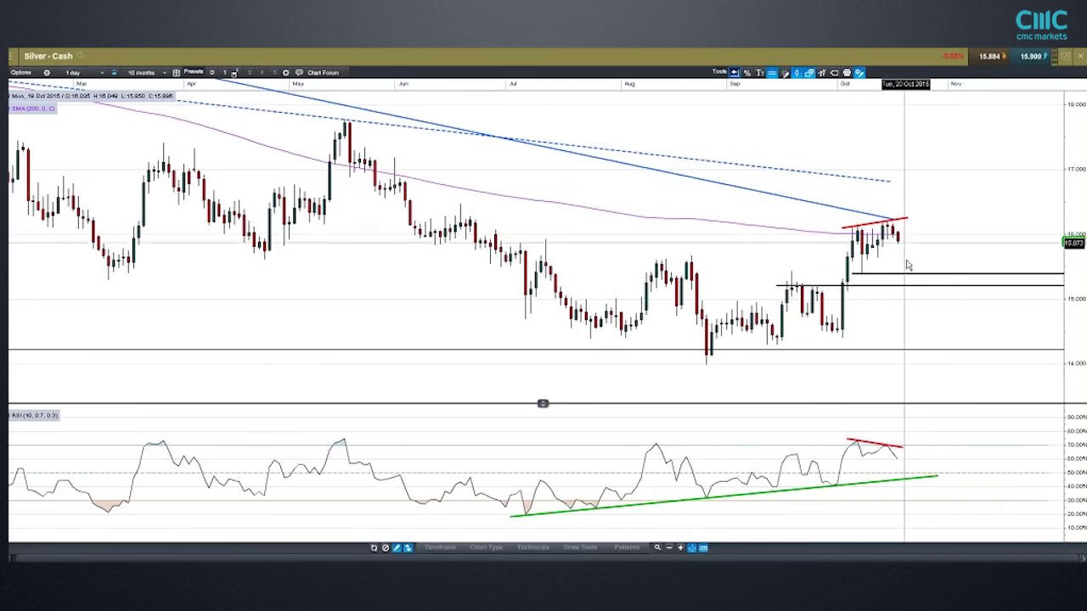
mouse_move(902, 278)
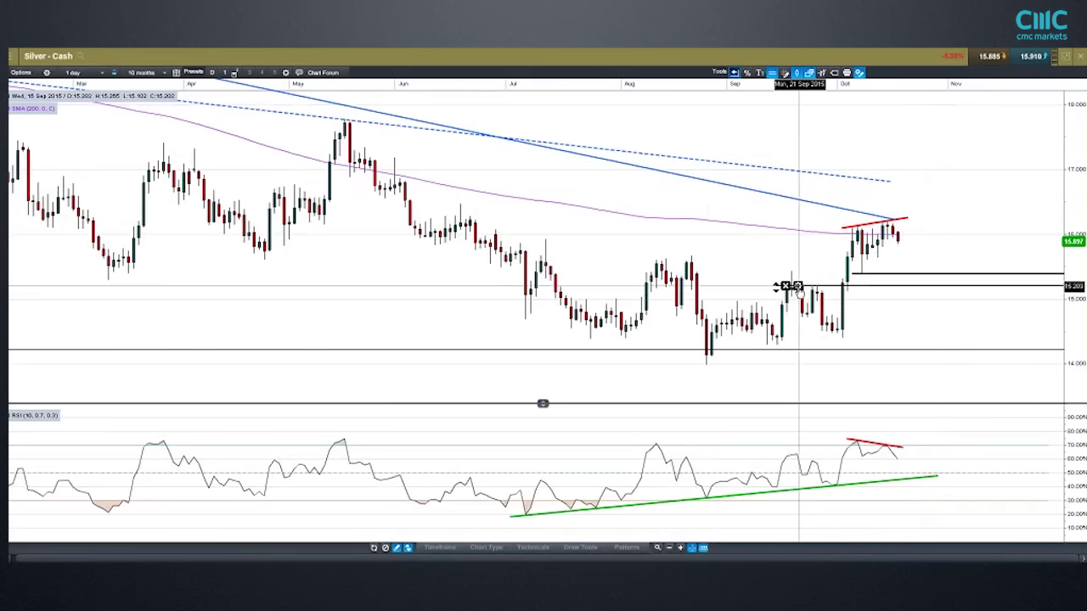
mouse_move(798, 287)
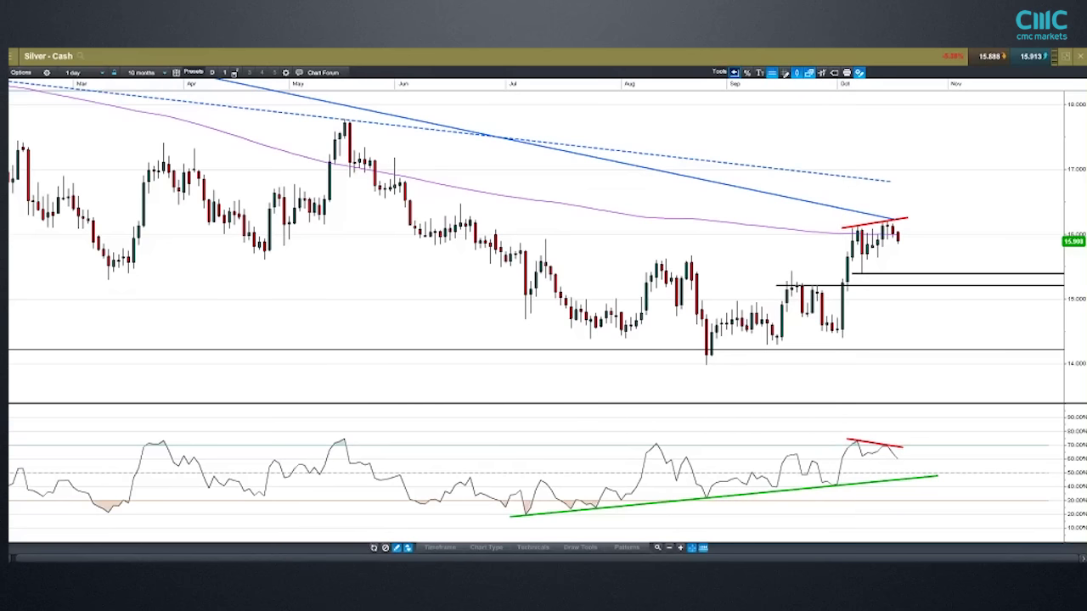
left_click(1081, 58)
Open the Crude Oil Brent - Cash chart from the Commodities watchlist and maximize it.
left_click(281, 302)
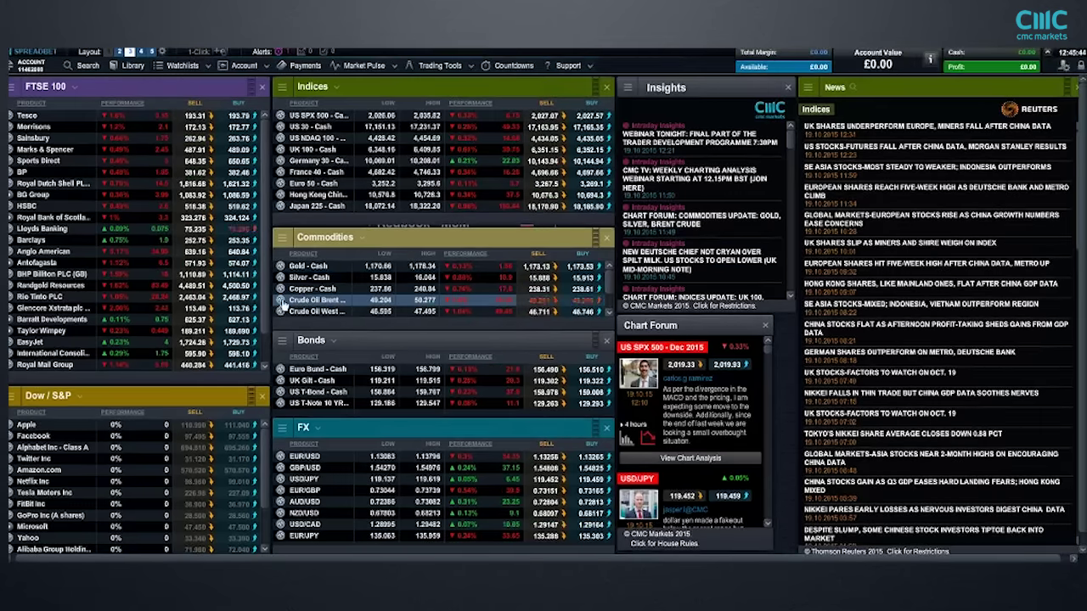
left_click(281, 303)
left_click(338, 352)
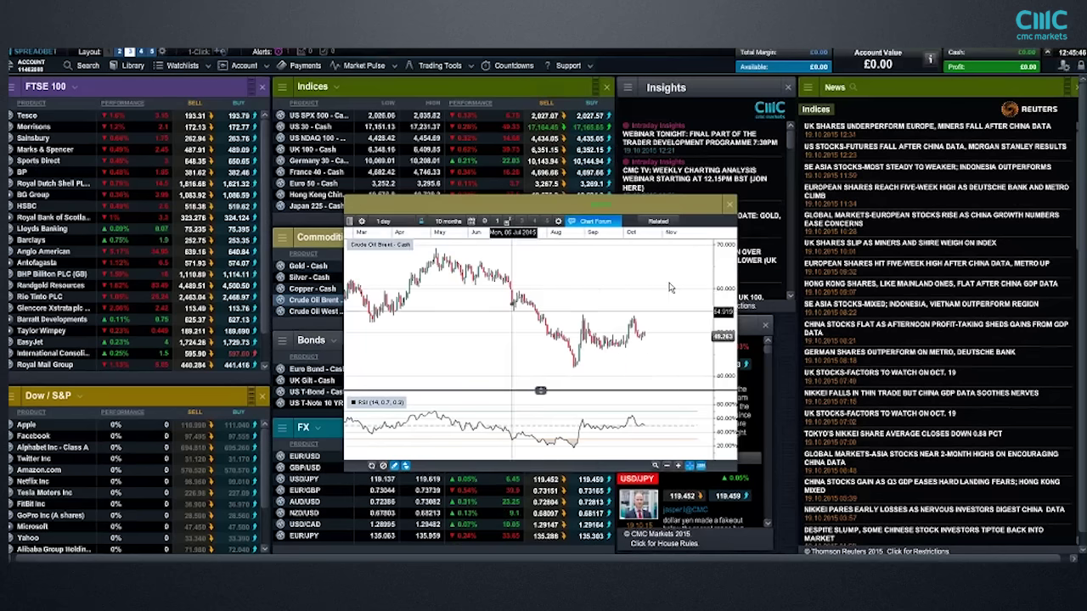
left_click(715, 205)
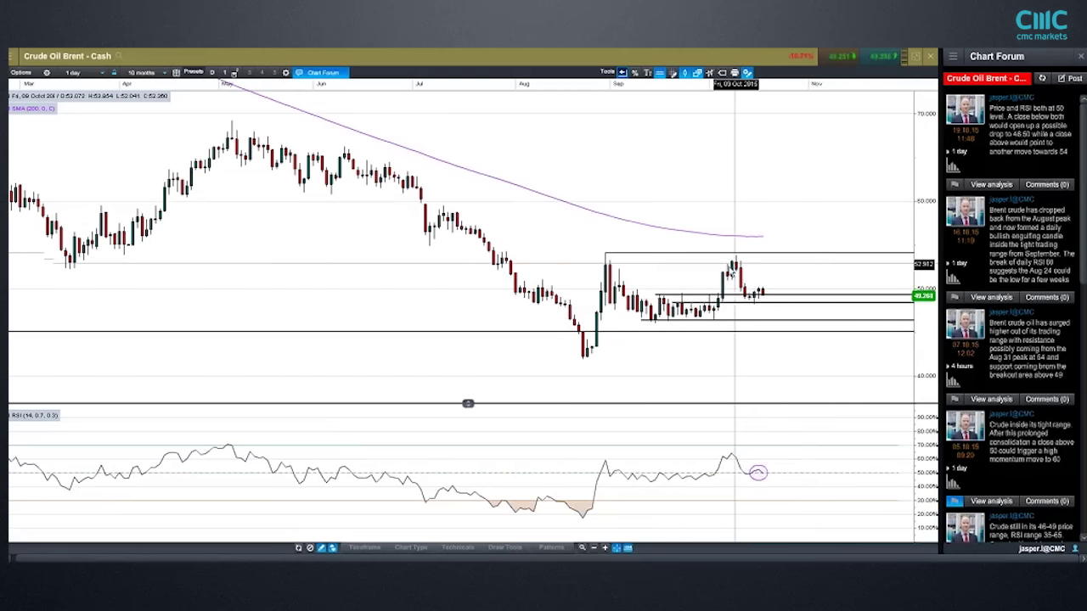
Examine Brent's September–October support lines, the August peak resistance line and the circled RSI reading, and close the chart.
mouse_move(740, 258)
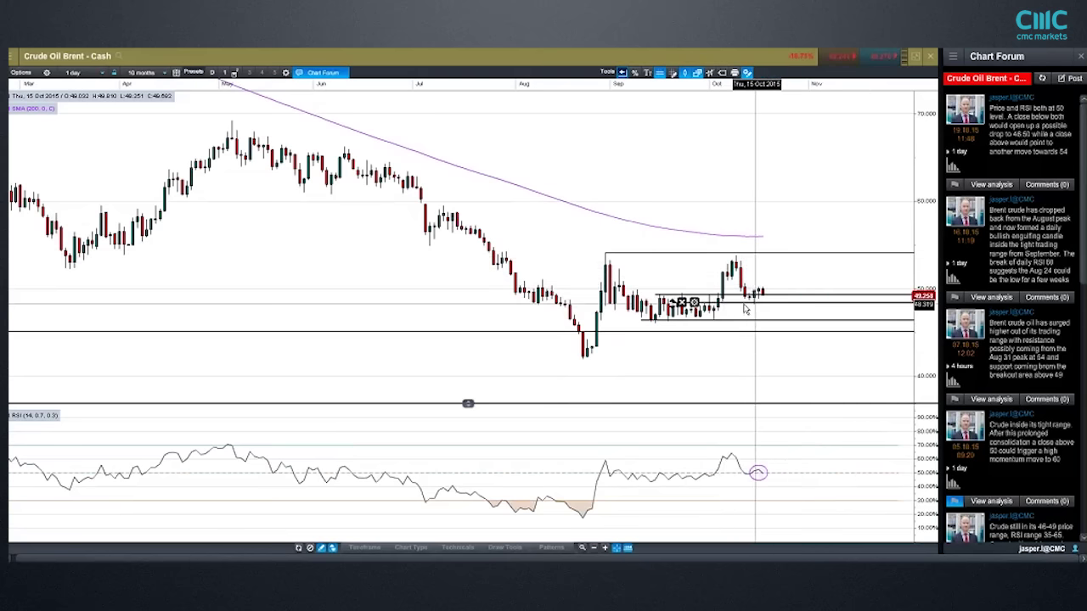
scroll(670, 327, "up", 2)
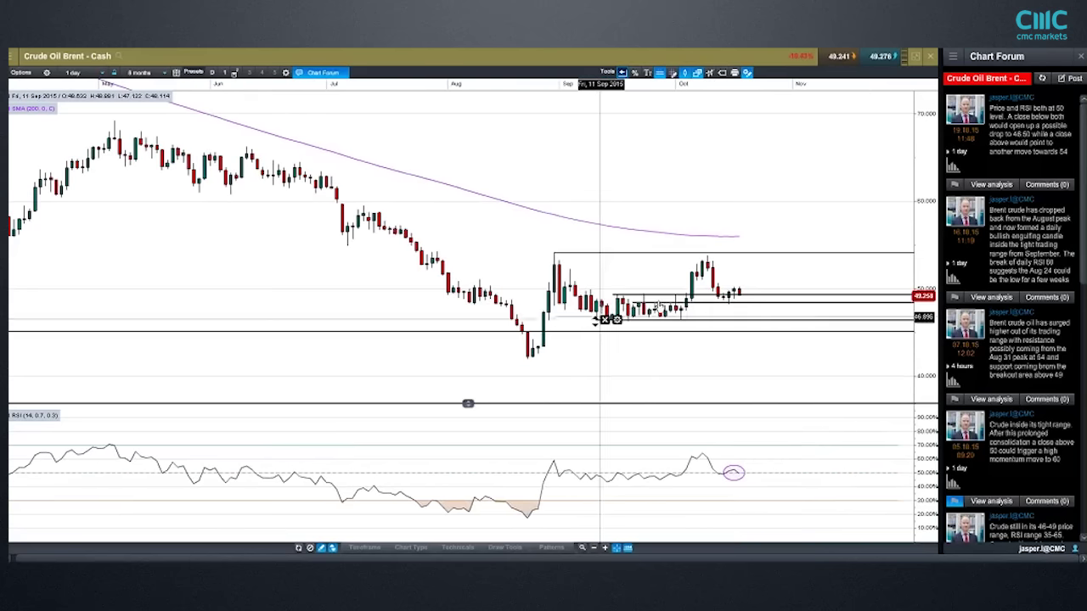
mouse_move(643, 303)
left_mouse_down()
mouse_move(602, 315)
mouse_move(626, 297)
left_mouse_up()
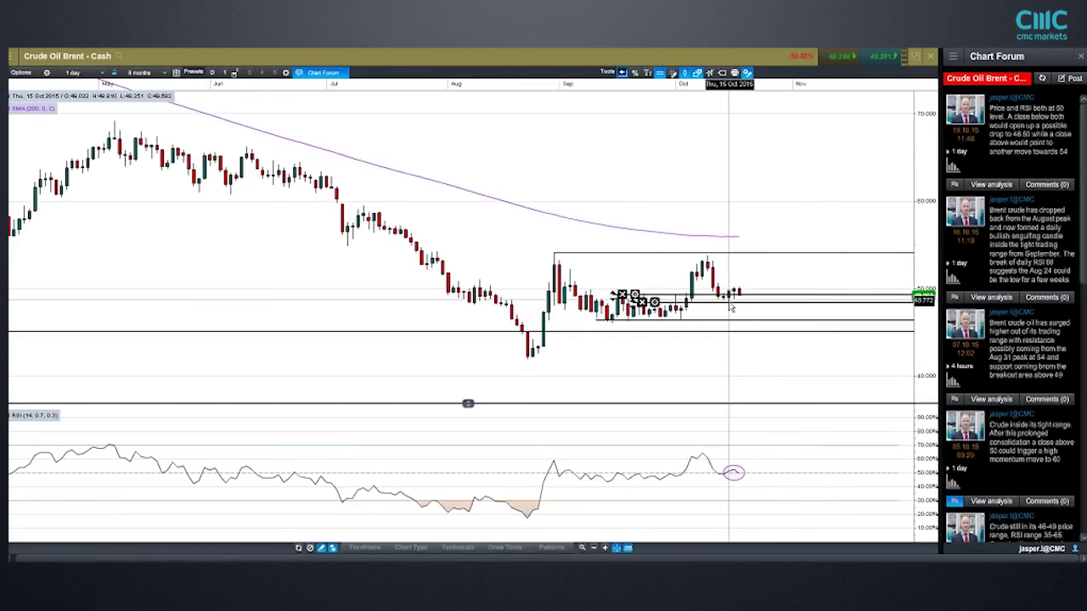
left_click_drag(730, 310, 599, 311)
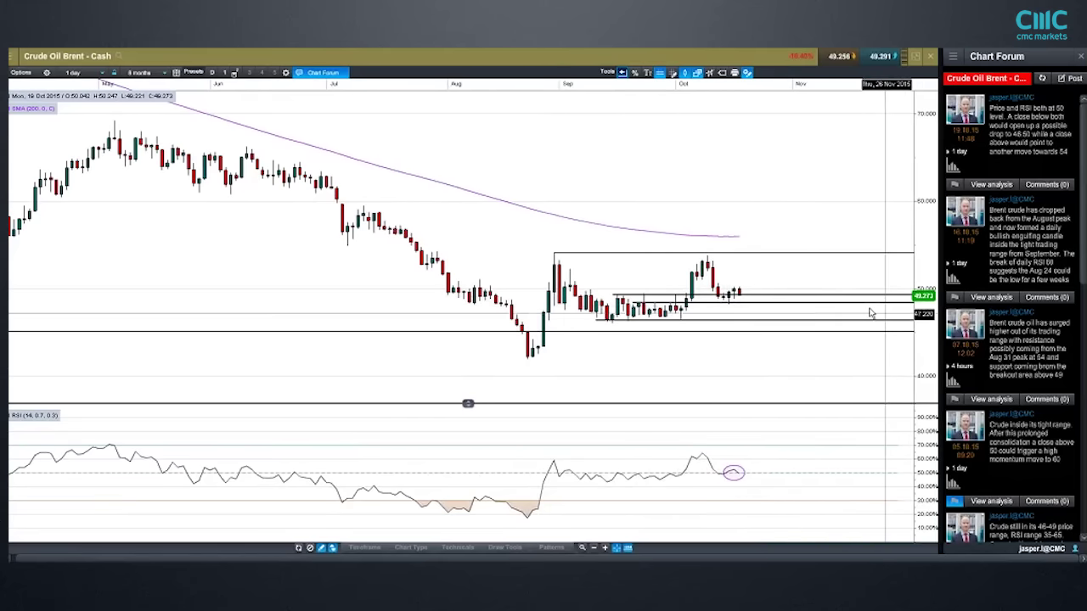
left_click_drag(699, 303, 750, 304)
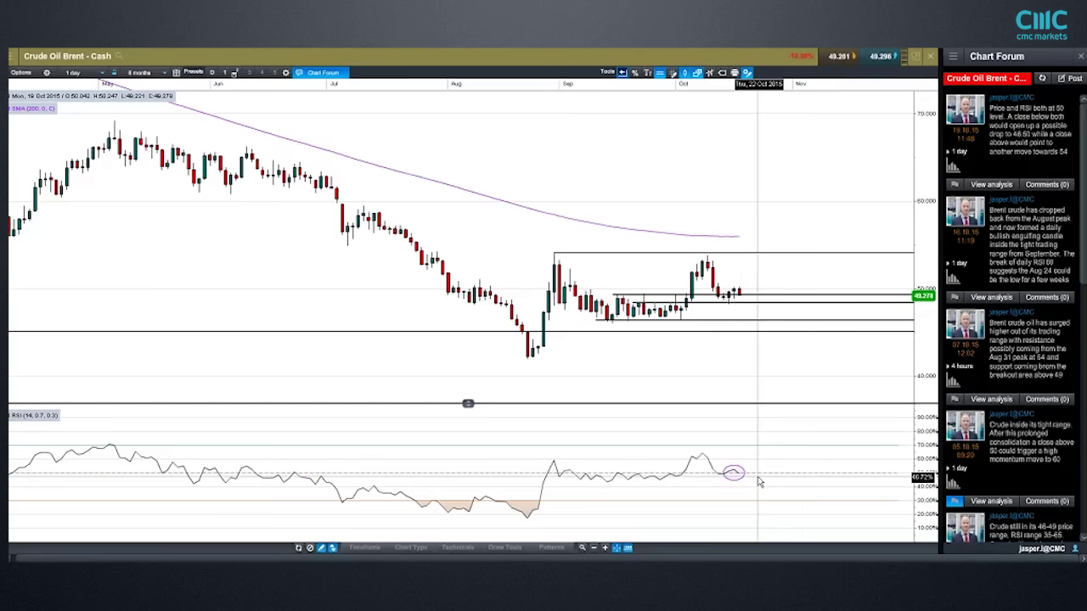
mouse_move(743, 297)
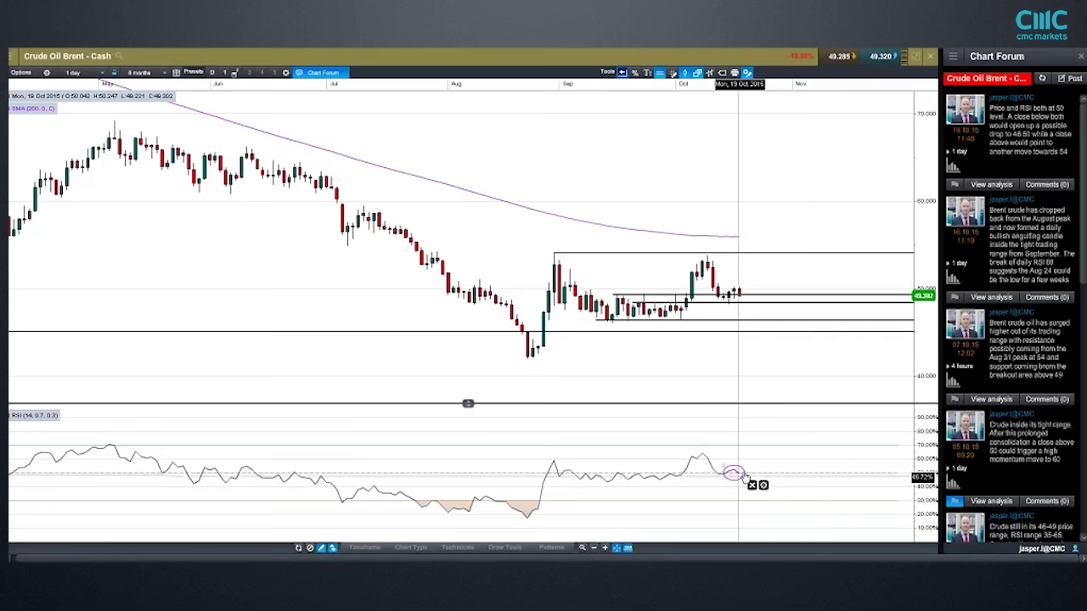
left_click(751, 253)
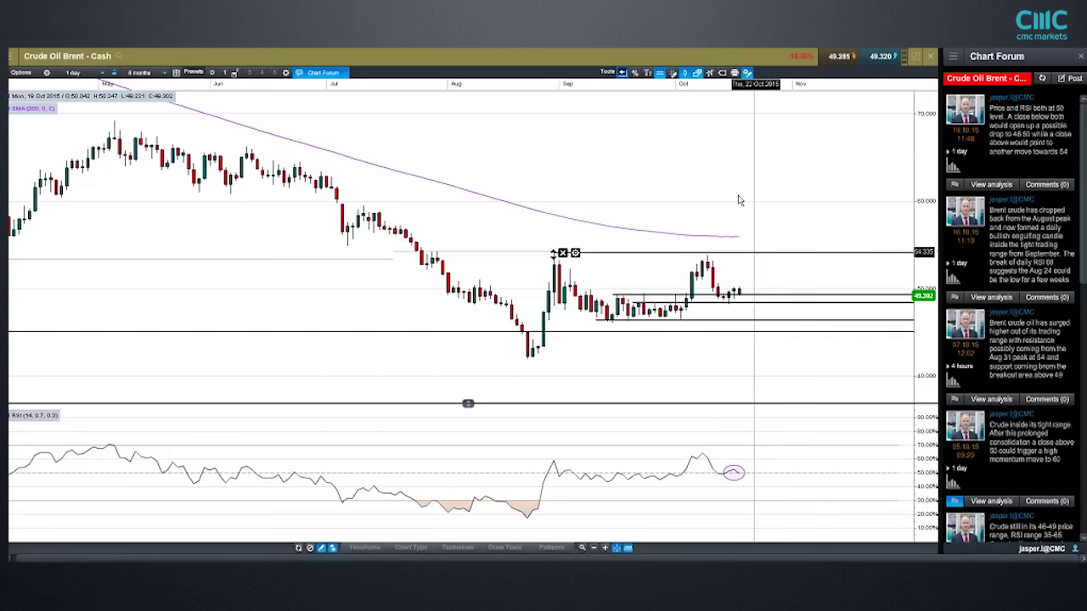
left_click(929, 59)
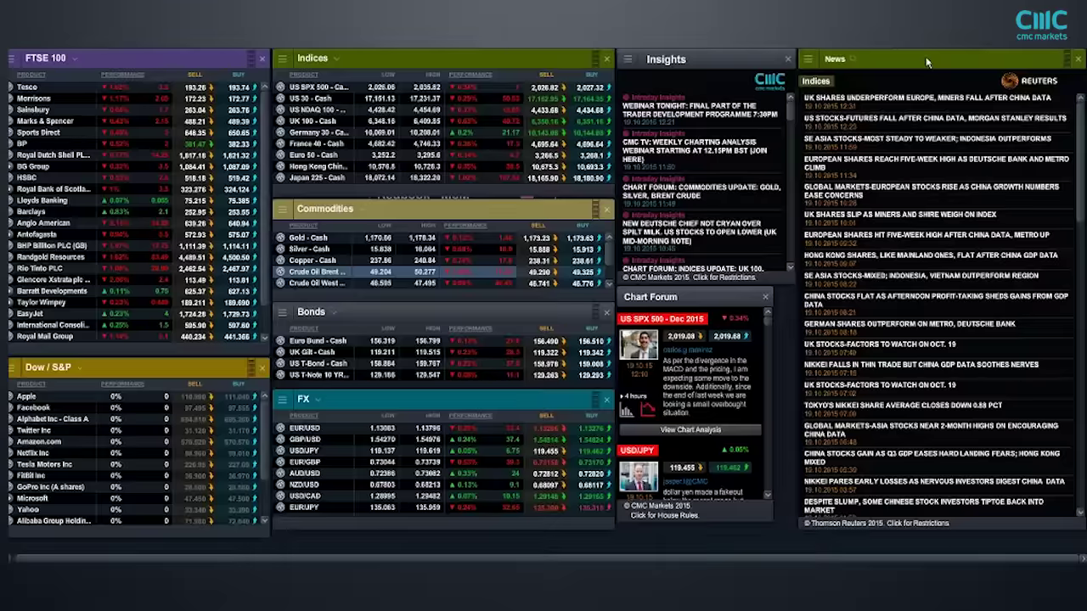